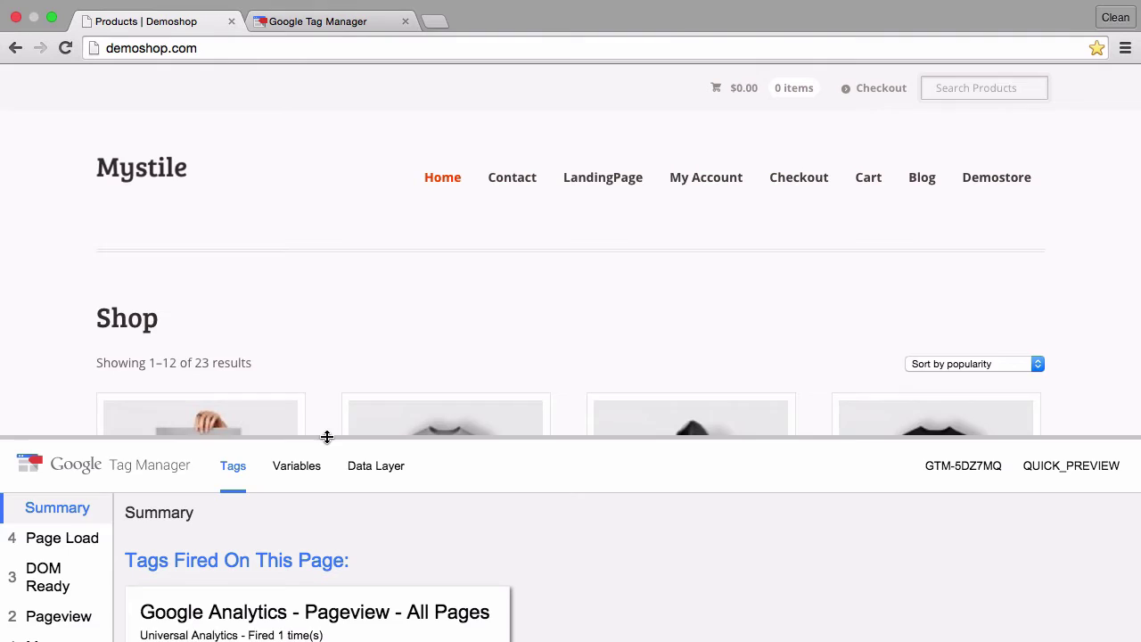
Confirm only the pageview tag fired on the home page, then open the Flying Ninja product.
left_click_drag(327, 437, 354, 200)
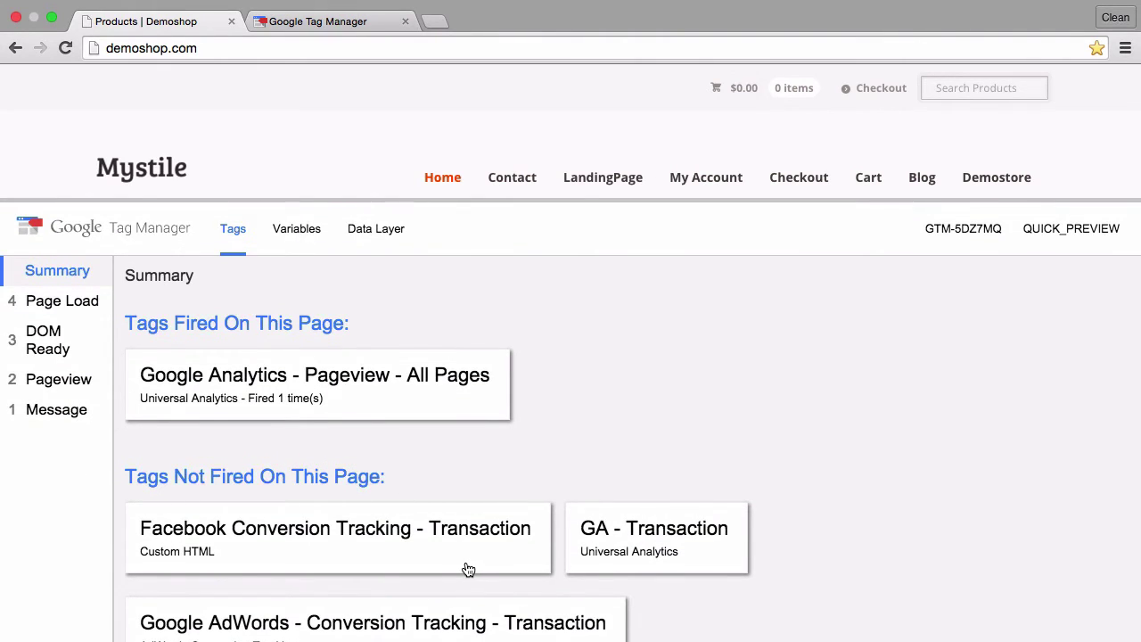
scroll(296, 558, "down", 1)
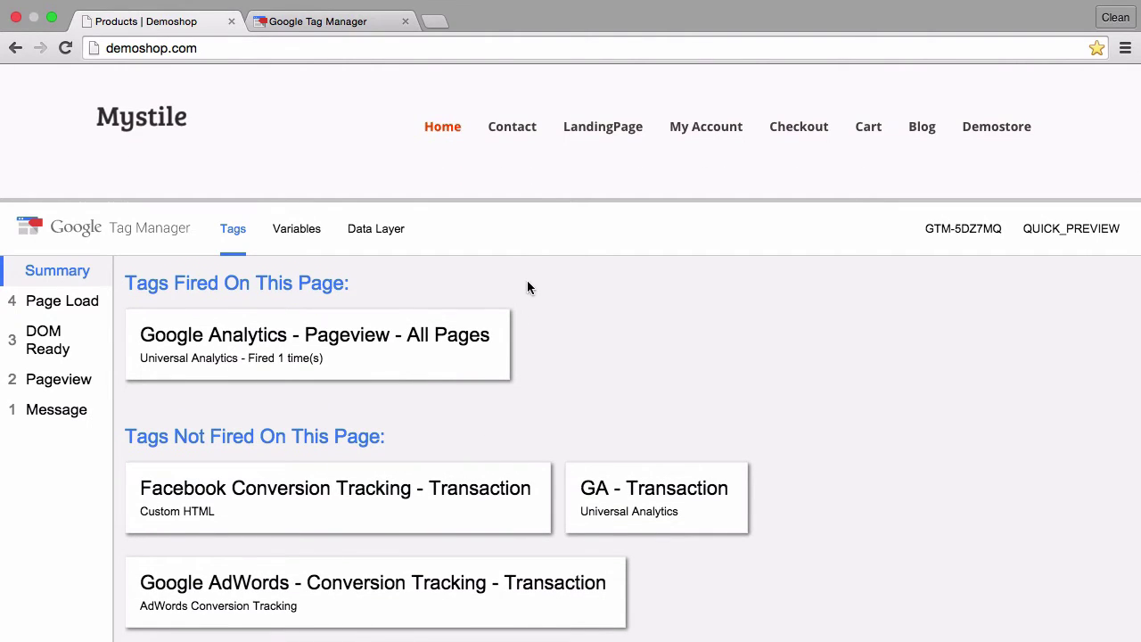
mouse_move(527, 199)
left_mouse_down()
mouse_move(463, 436)
mouse_move(400, 578)
left_mouse_up()
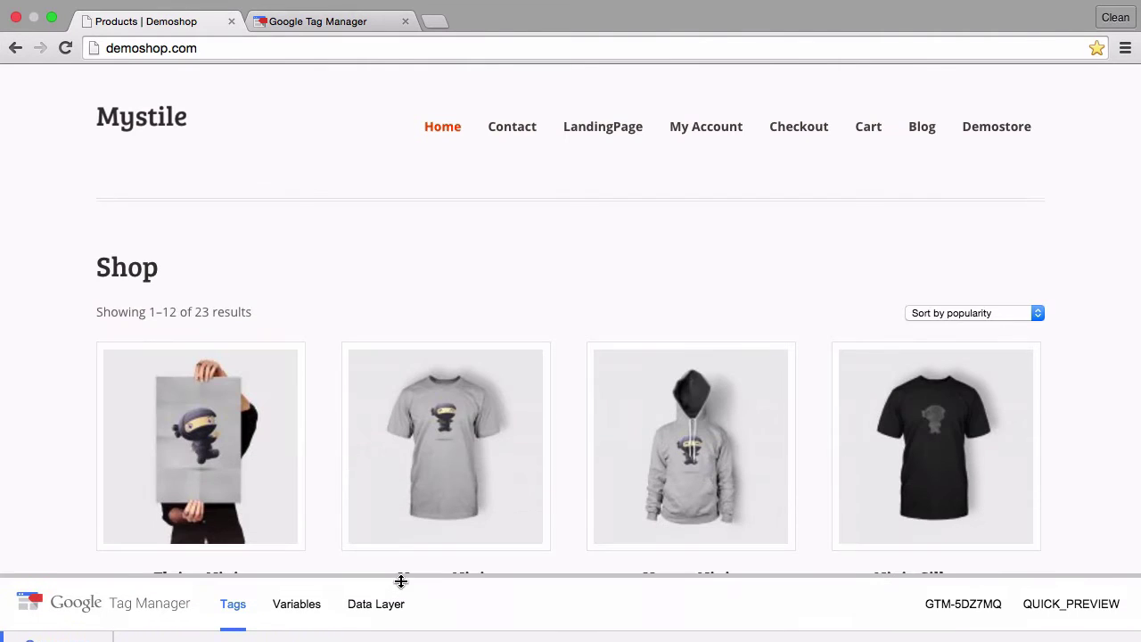
scroll(355, 311, "down", 3)
left_click(245, 277)
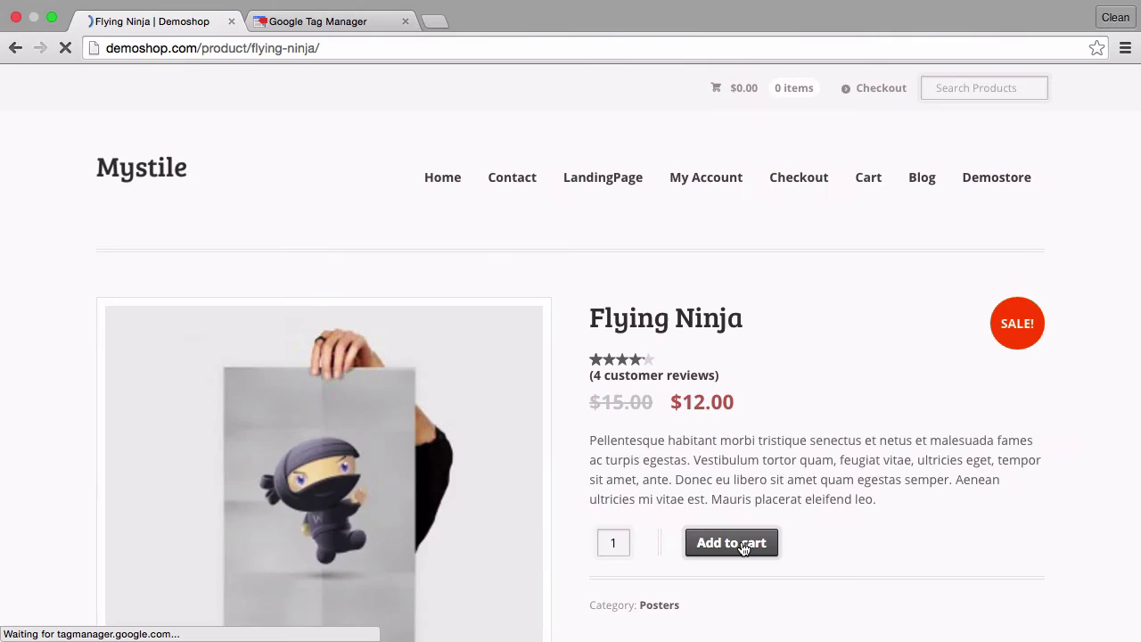
Add the Flying Ninja poster to the cart and view the cart.
scroll(779, 409, "down", 5)
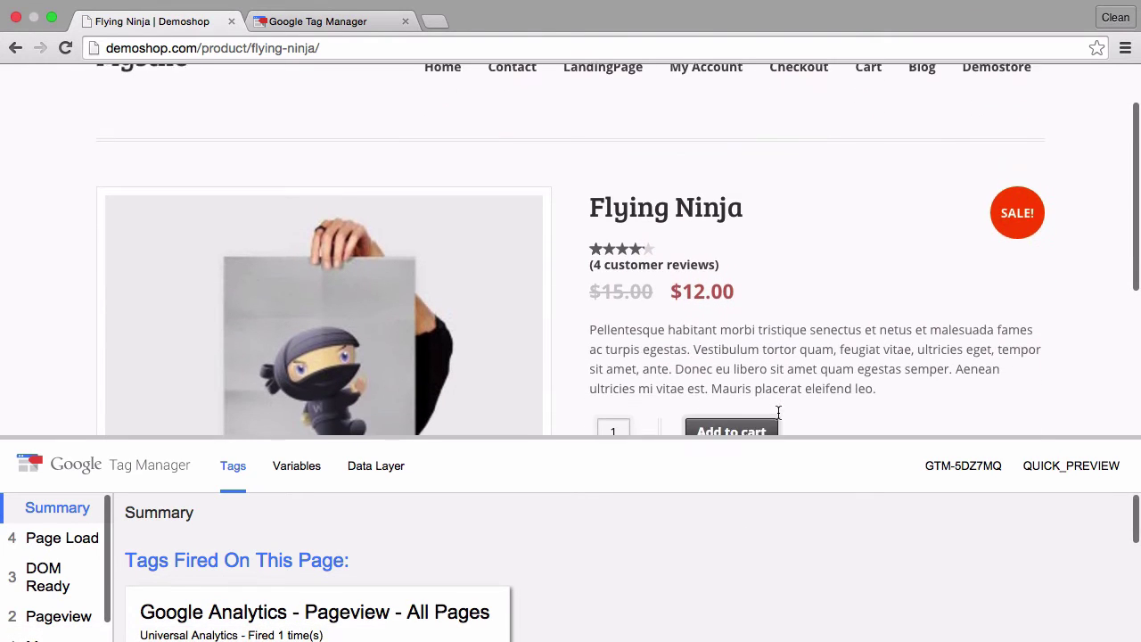
left_click(754, 368)
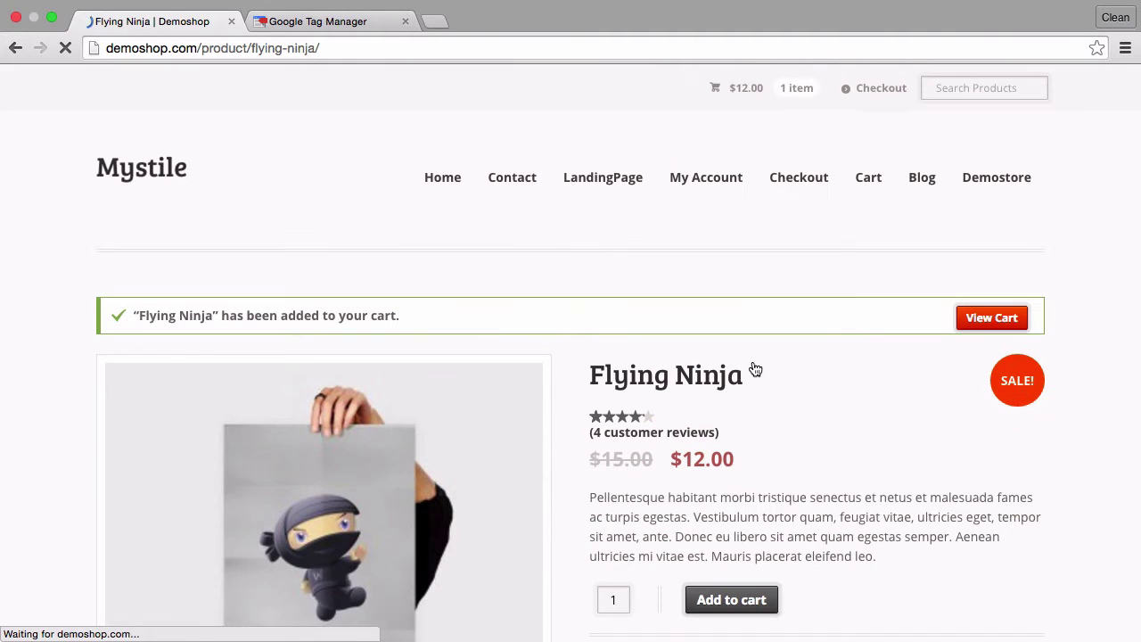
left_click(1005, 316)
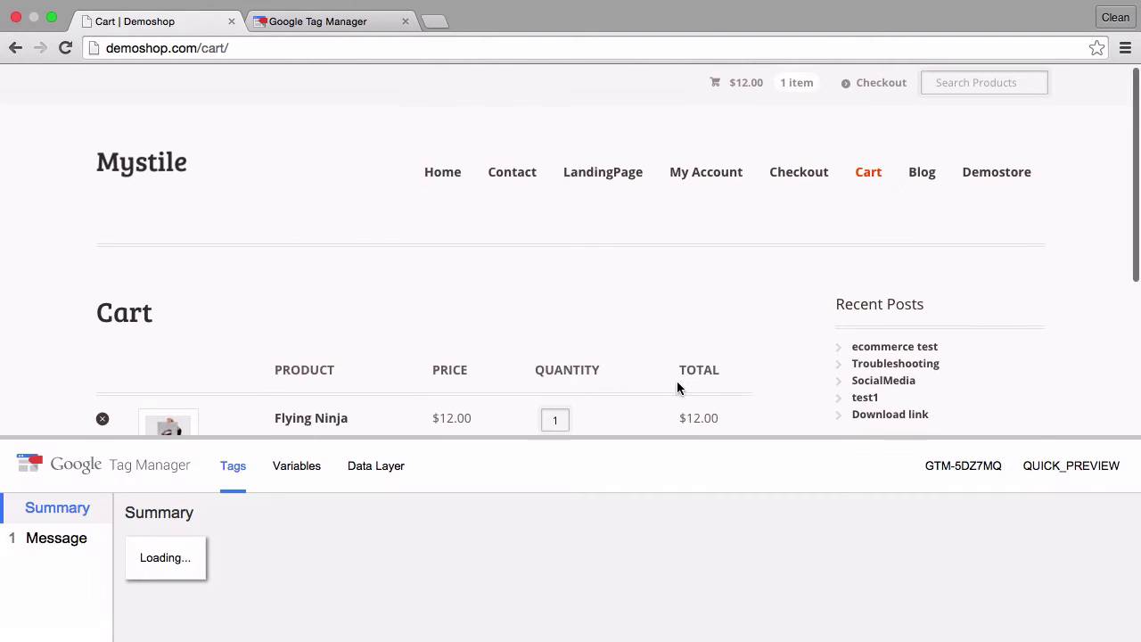
scroll(676, 385, "down", 8)
scroll(677, 385, "down", 6)
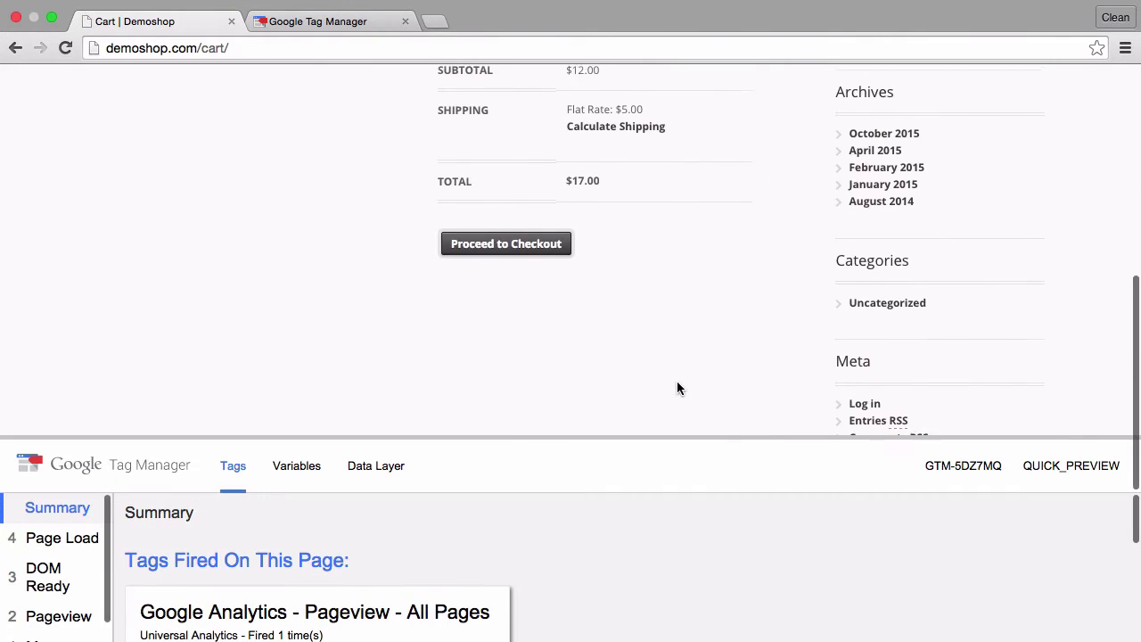
Check out with autofilled test billing details and place order 342.
left_click(520, 249)
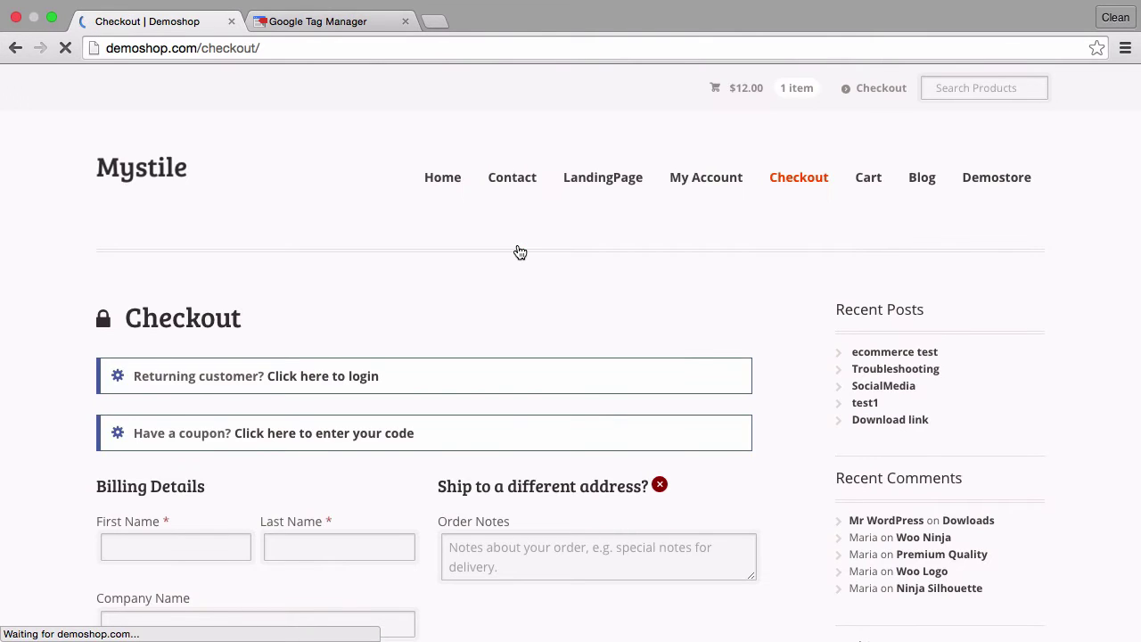
scroll(520, 252, "down", 5)
scroll(520, 252, "down", 3)
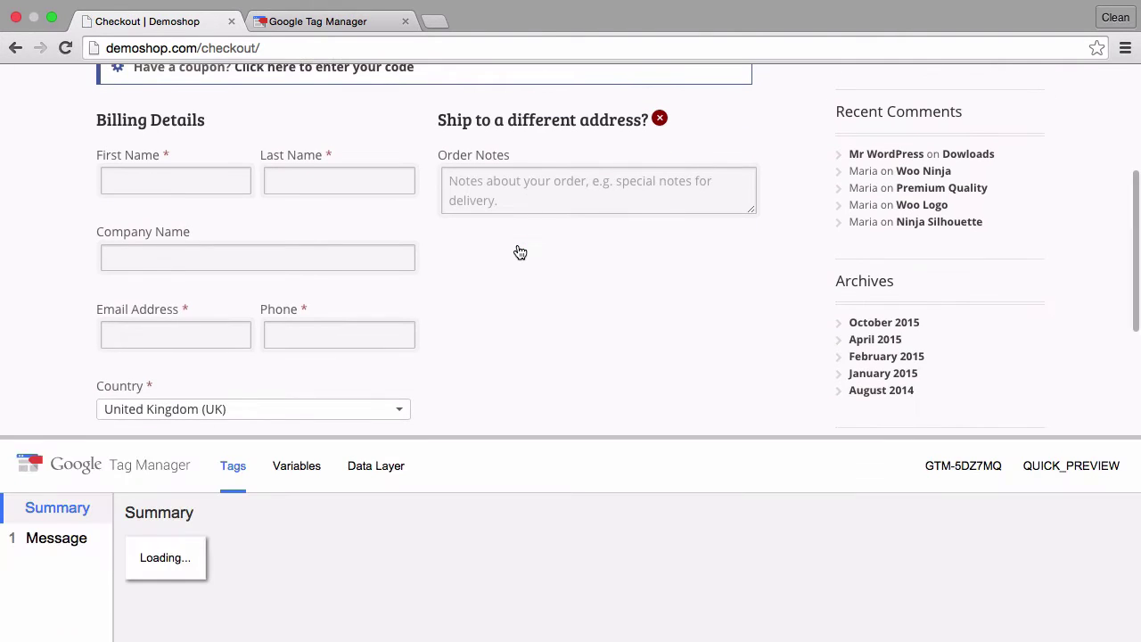
left_click(185, 179)
left_click(170, 211)
scroll(558, 336, "down", 3)
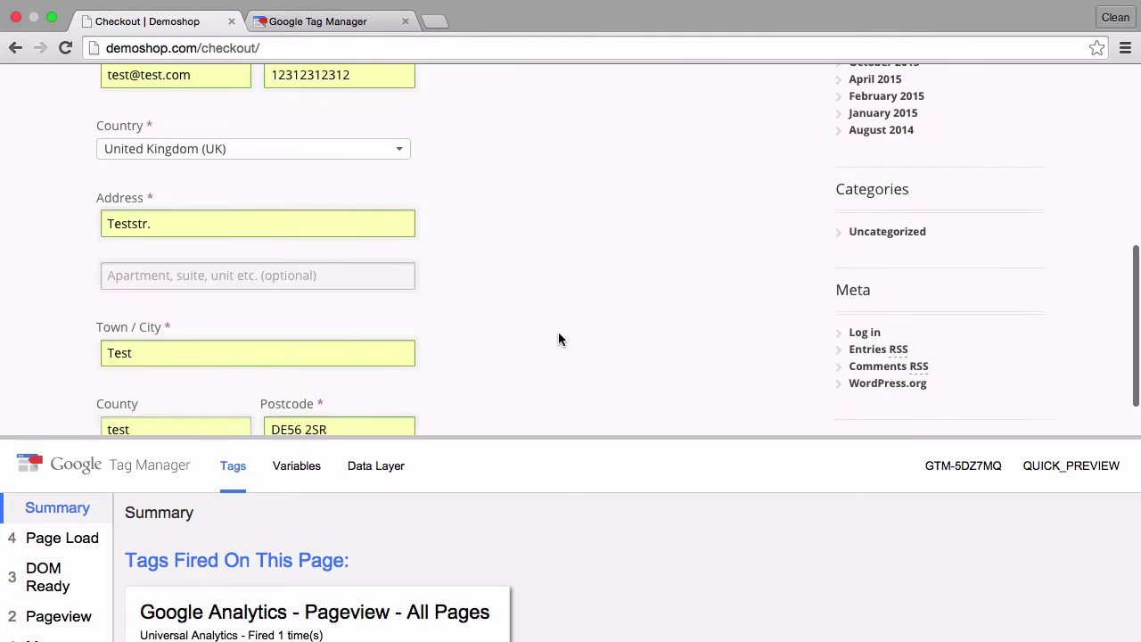
scroll(558, 336, "down", 4)
scroll(558, 336, "down", 5)
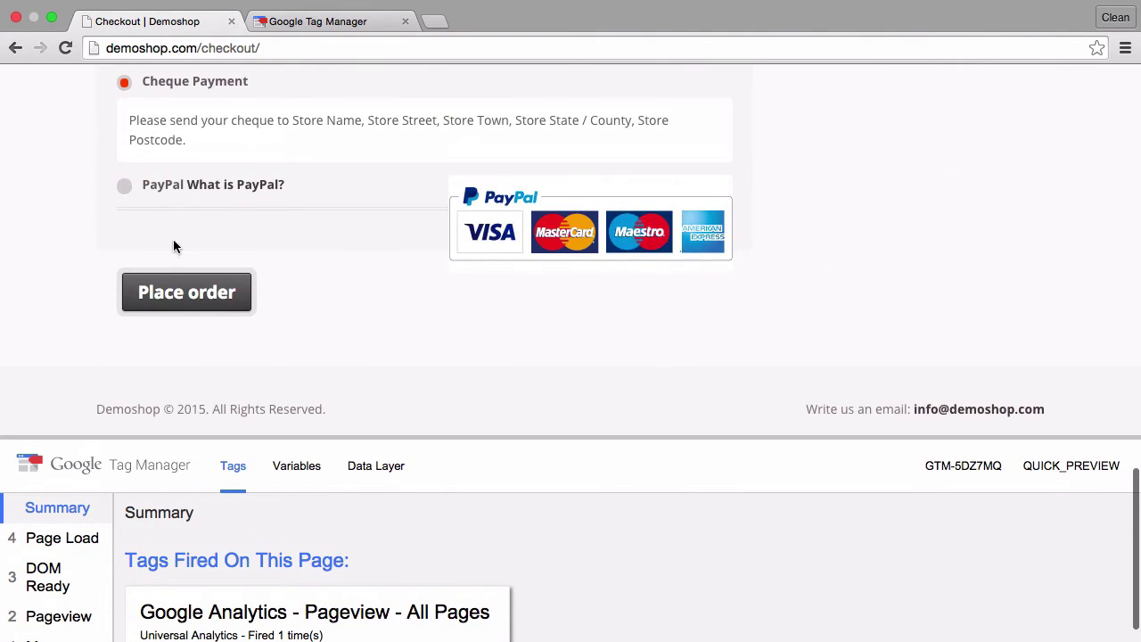
left_click(156, 292)
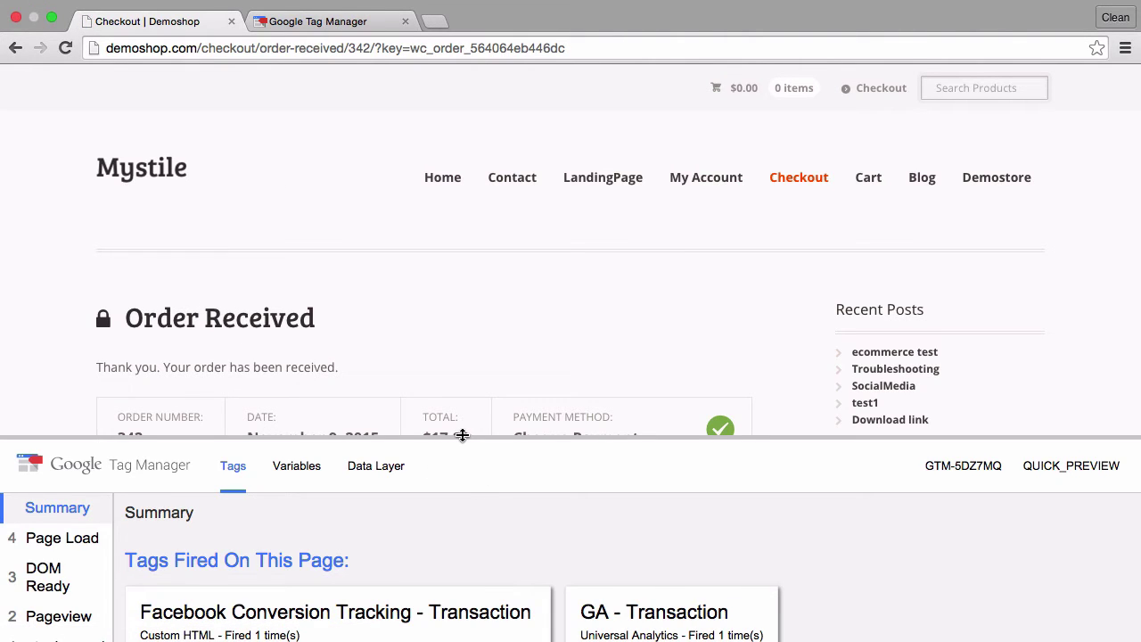
Verify the Facebook and AdWords conversion tags fired on the order page, then go to the container's Admin page.
left_click_drag(459, 435, 474, 158)
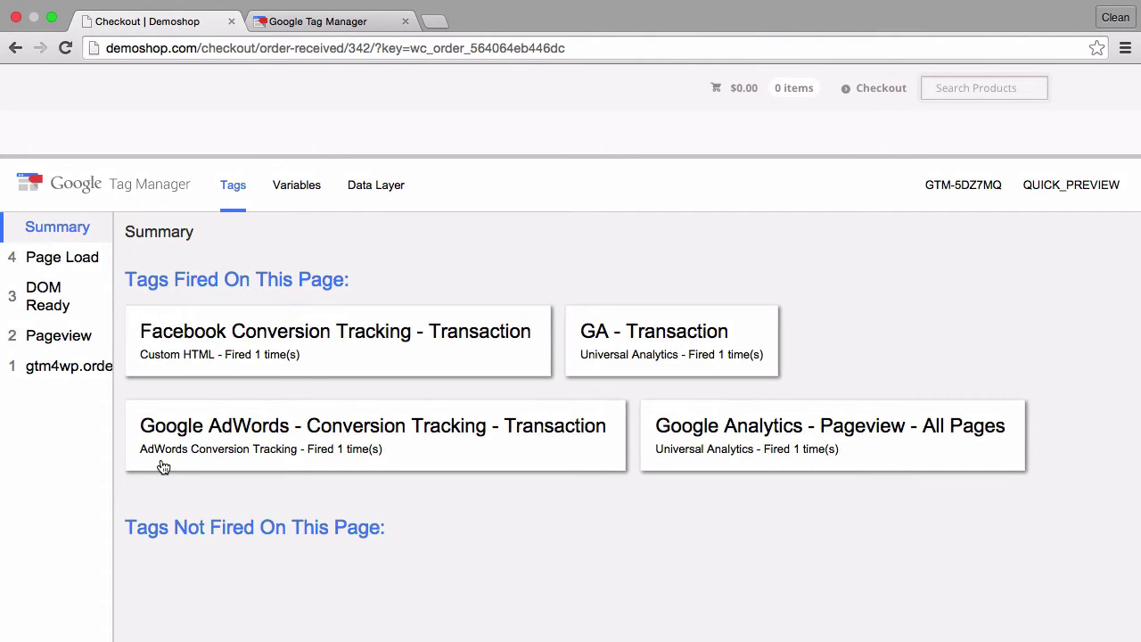
left_click(351, 21)
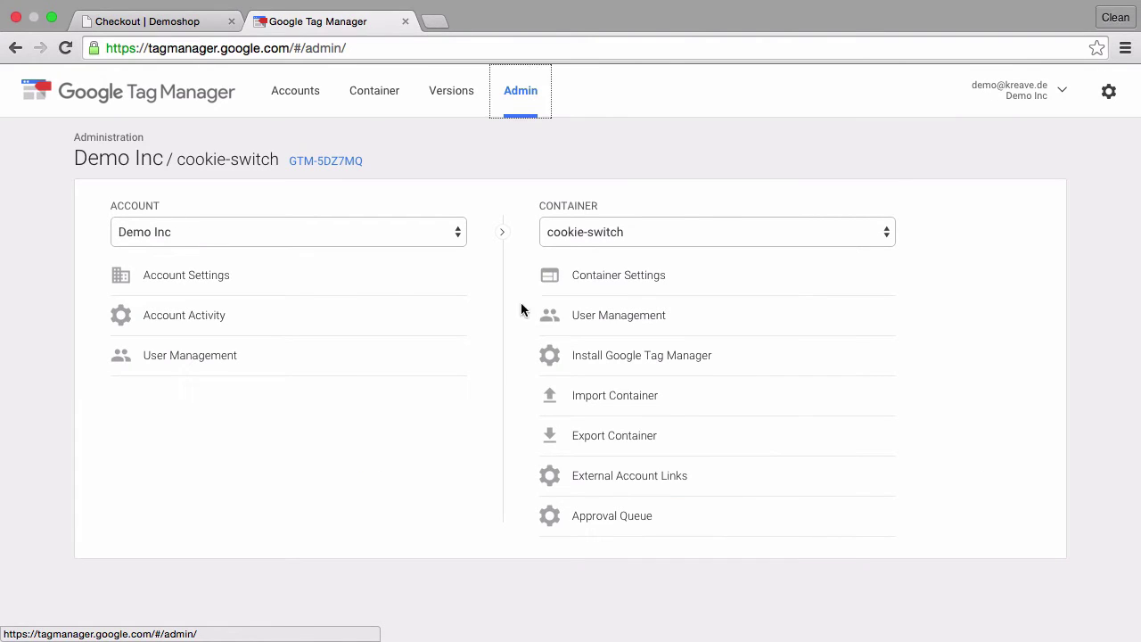
Import cookie-switch.json into the container, merging and renaming conflicting tags, triggers and variables.
left_click(597, 417)
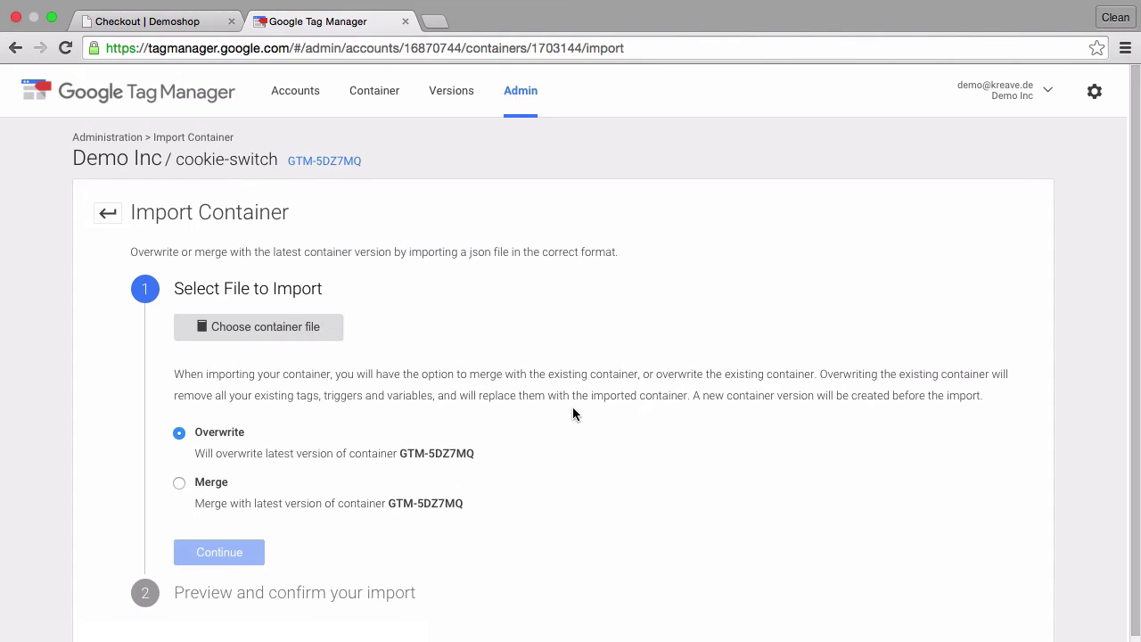
left_click(237, 333)
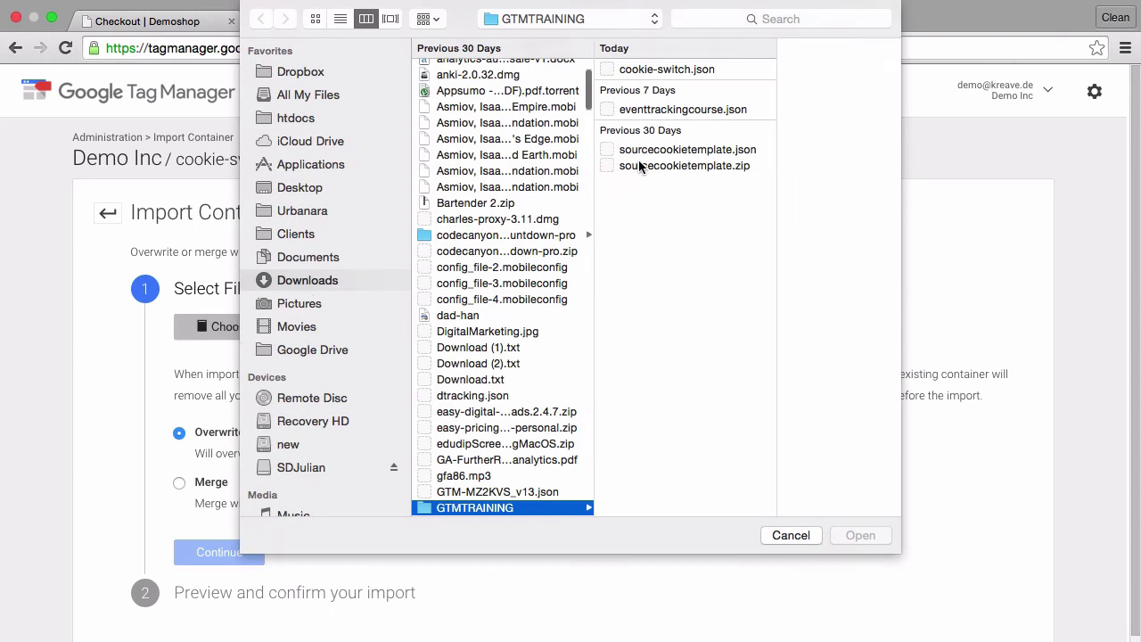
left_click(674, 72)
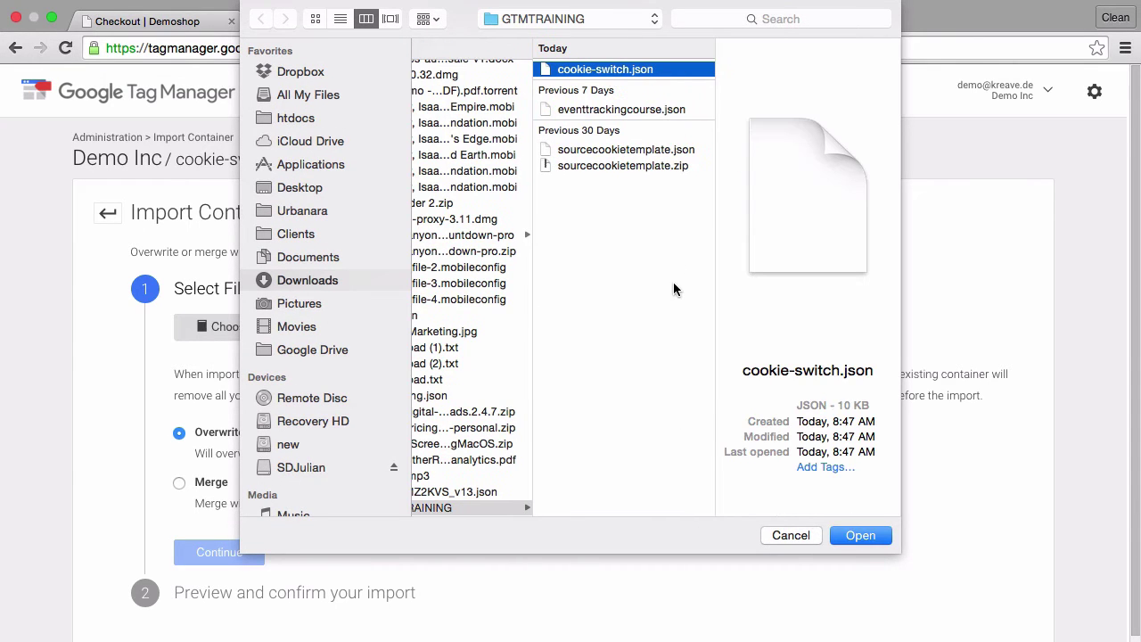
left_click(861, 535)
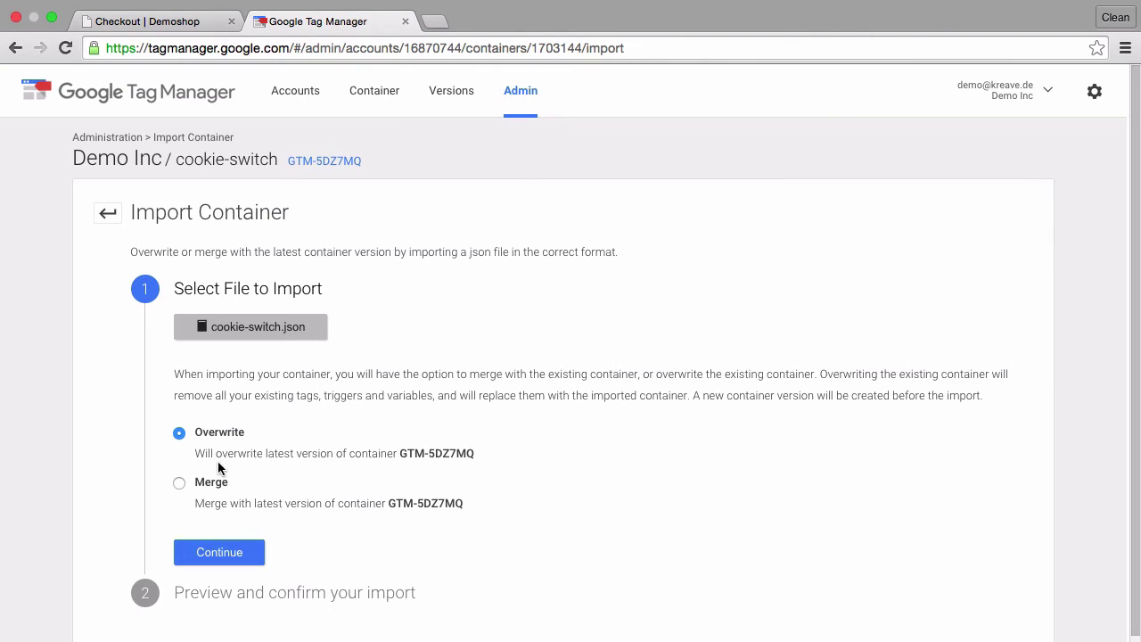
left_click(178, 482)
scroll(171, 502, "down", 2)
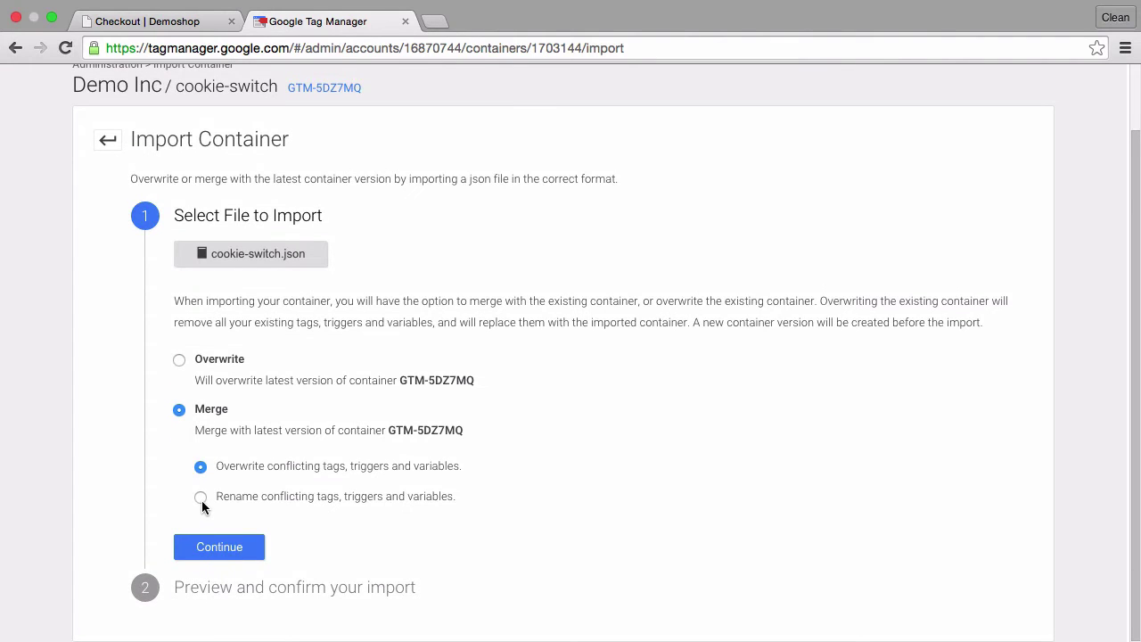
left_click(201, 500)
left_click(197, 546)
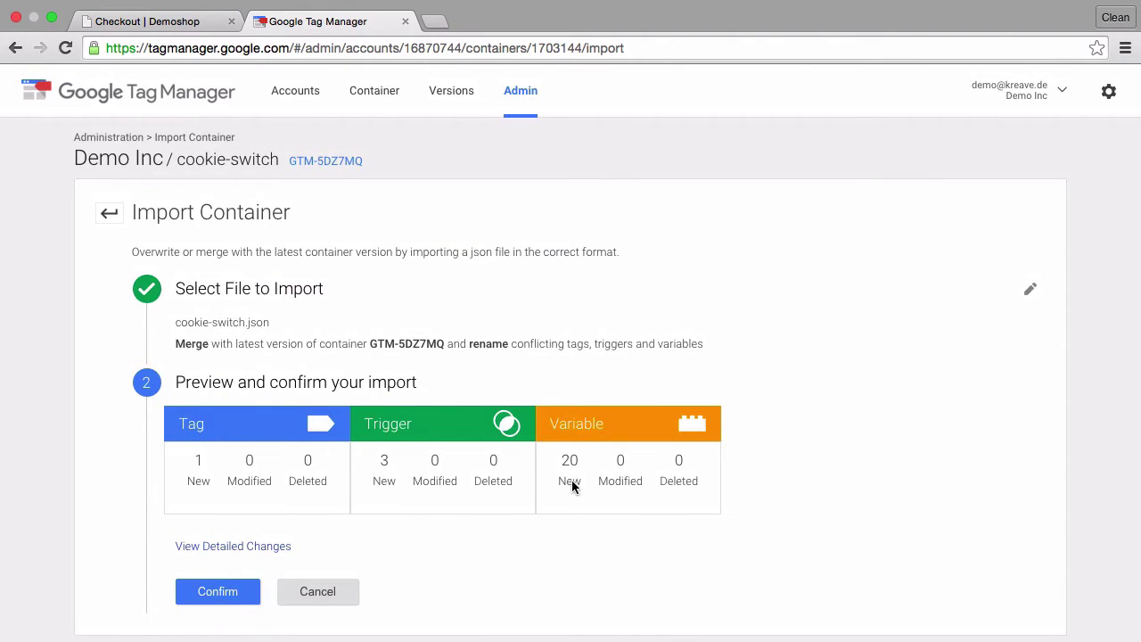
left_click(221, 602)
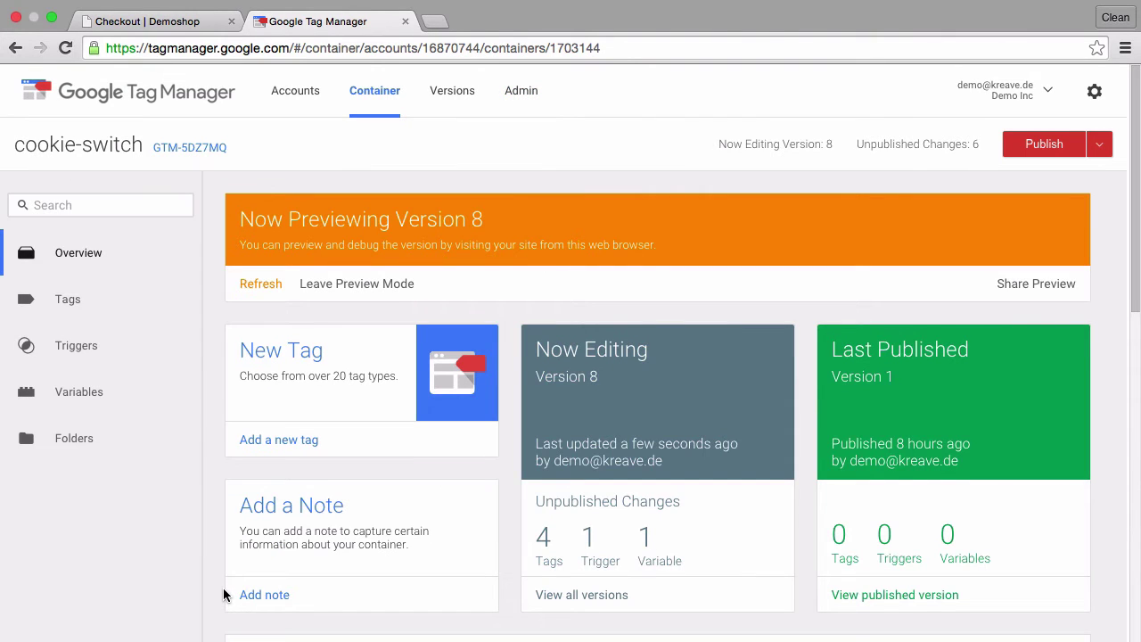
Review the imported tags and gclid, lastCookie, sourceCookie, utm_source variables, then return to the order preview.
left_click(111, 303)
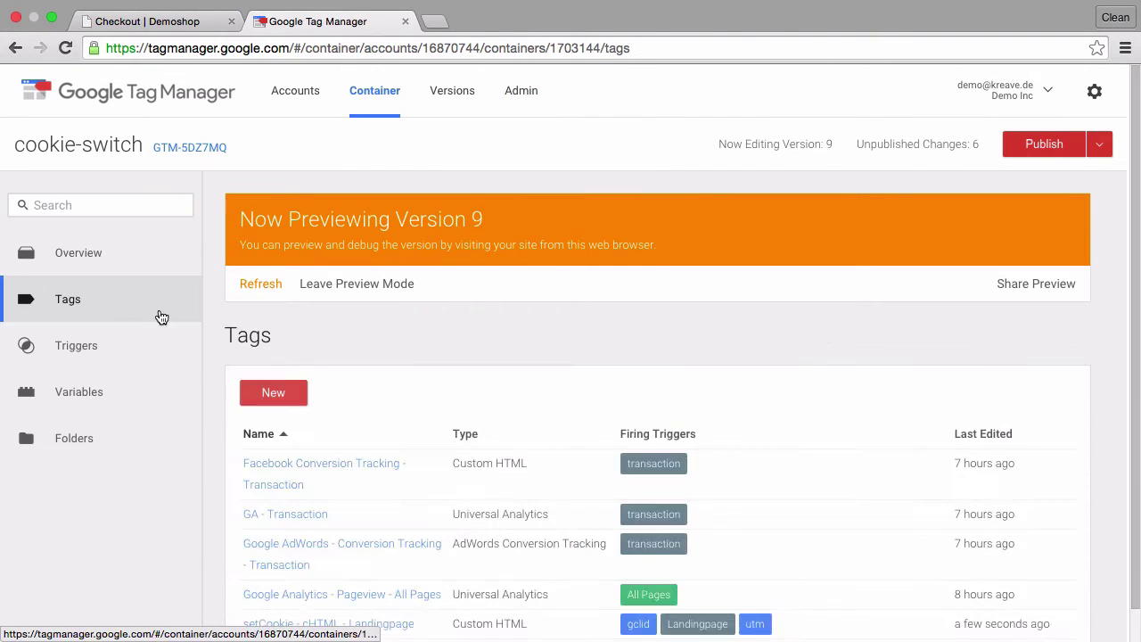
scroll(239, 339, "down", 1)
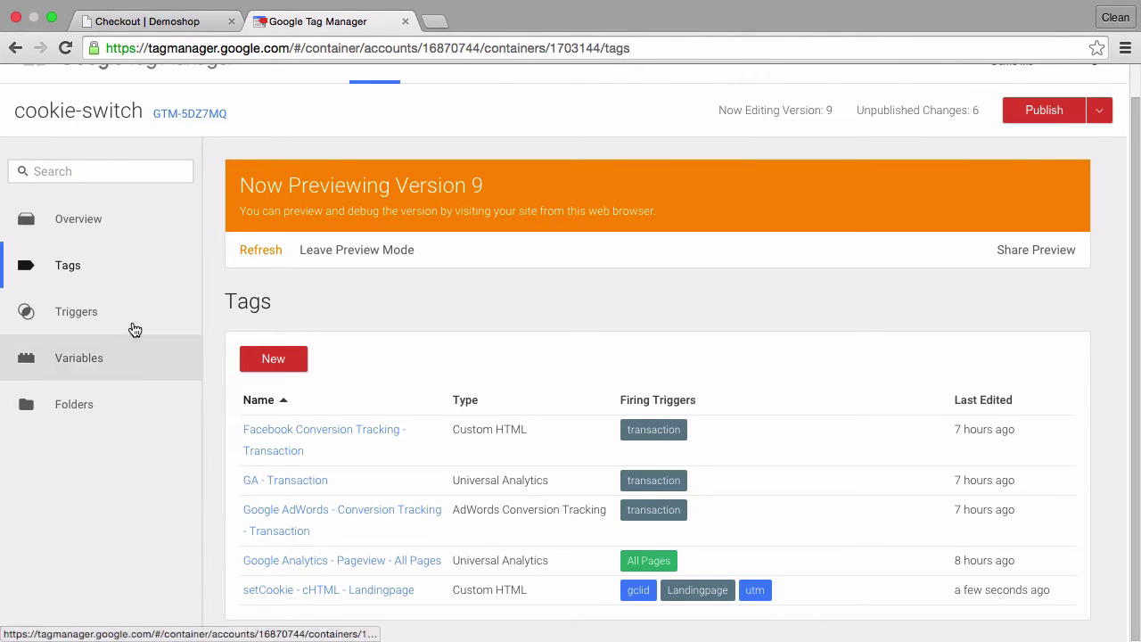
left_click(93, 365)
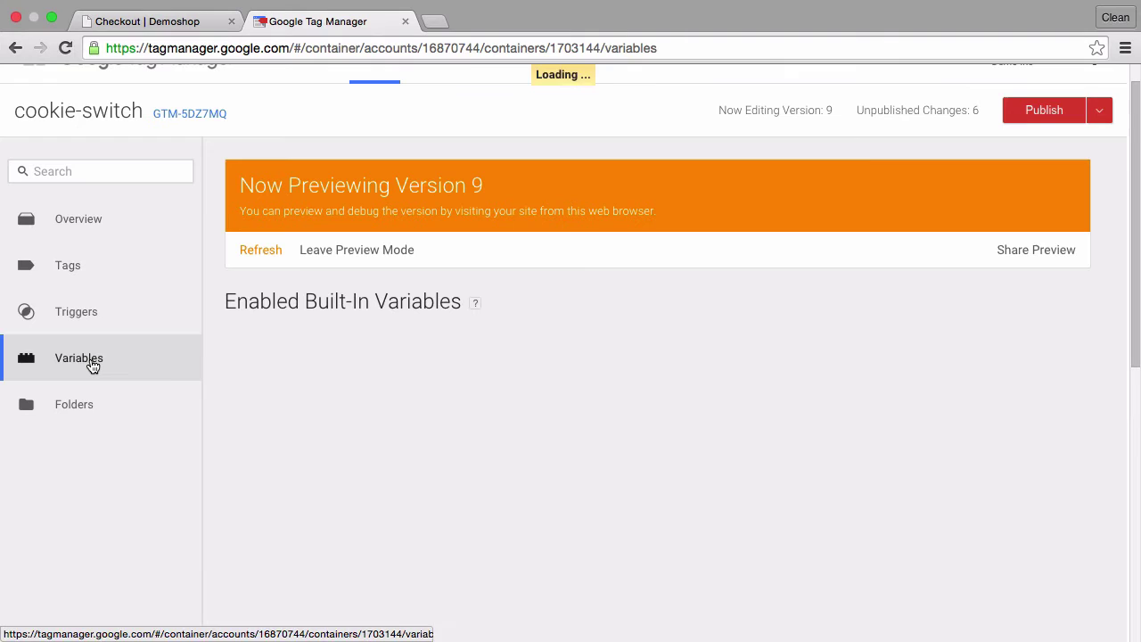
scroll(249, 435, "down", 5)
scroll(249, 435, "down", 3)
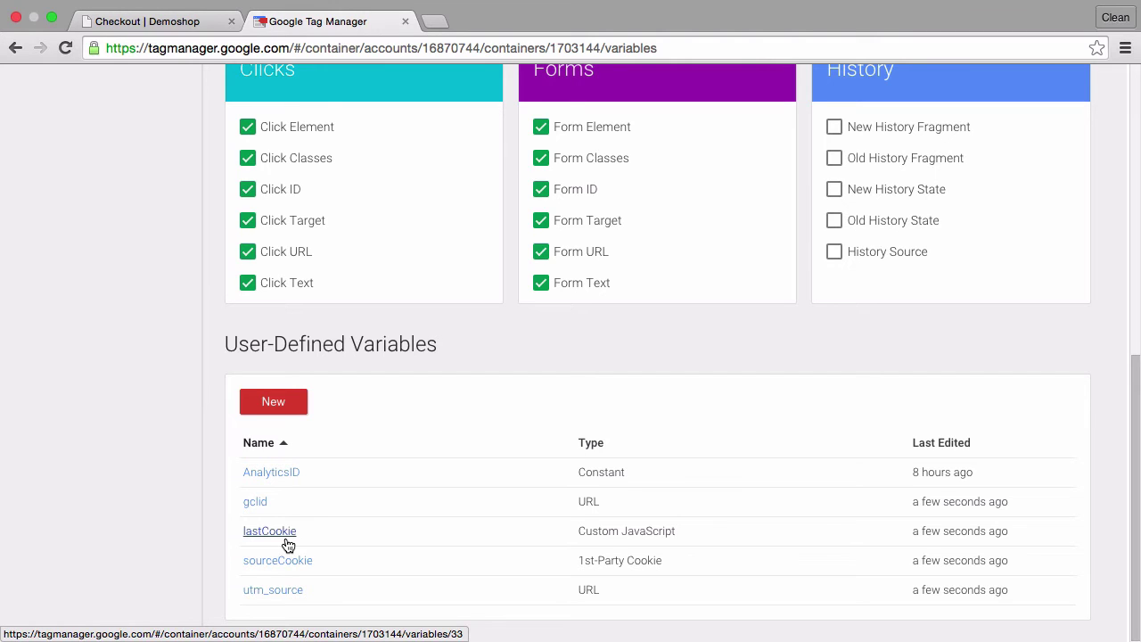
left_click(160, 24)
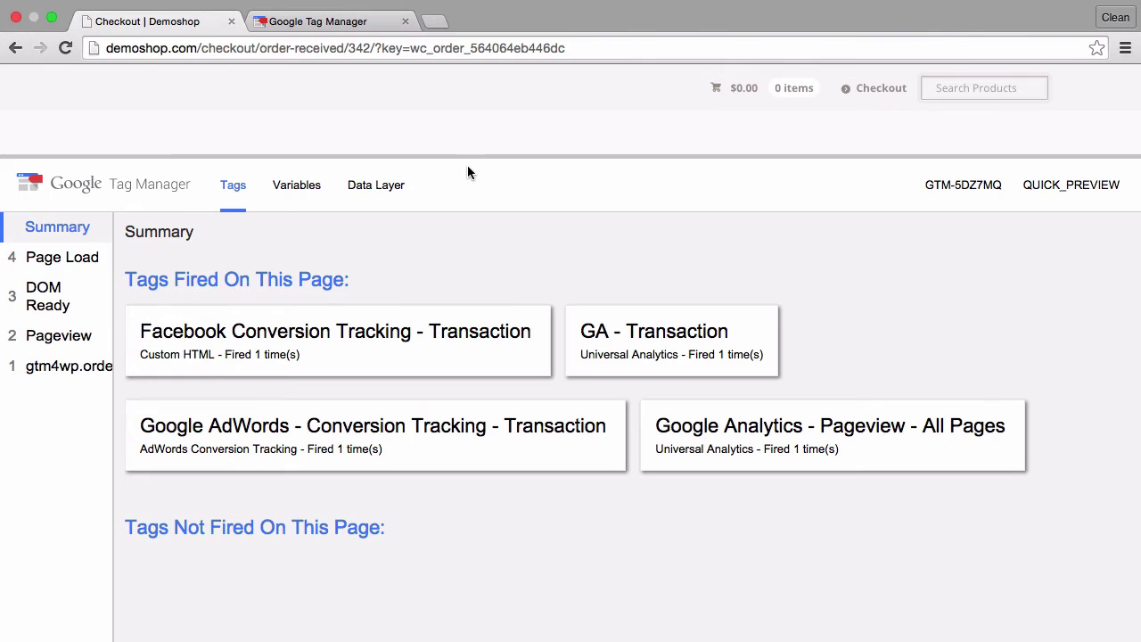
Load the shop at demoshop.com/?gclid=121232.
left_click_drag(460, 156, 431, 517)
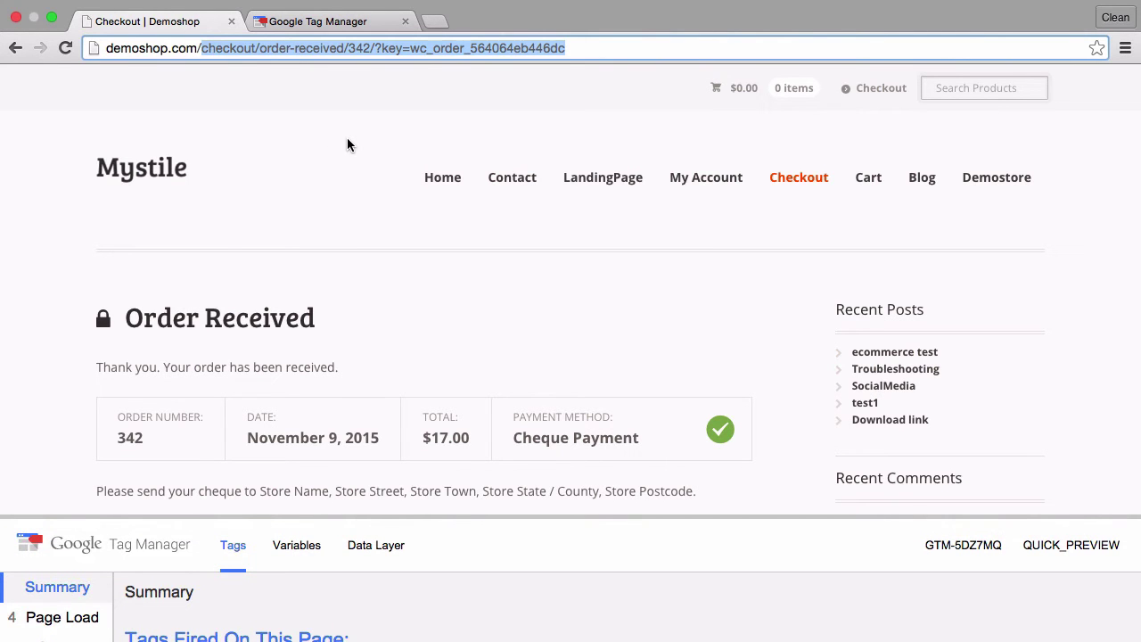
type("?")
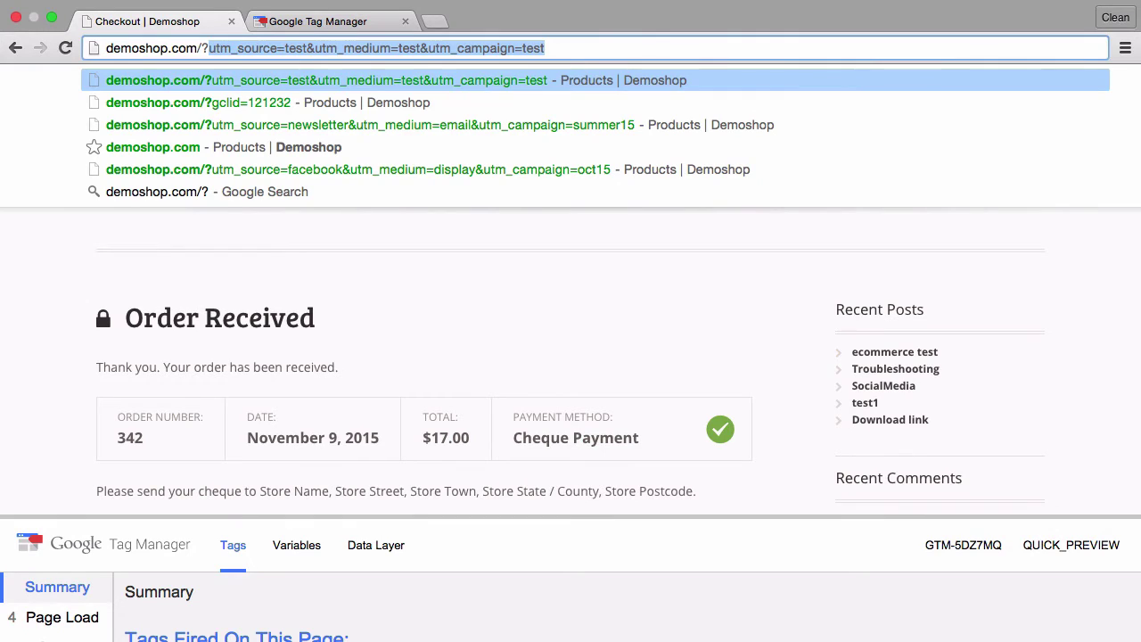
key("Down")
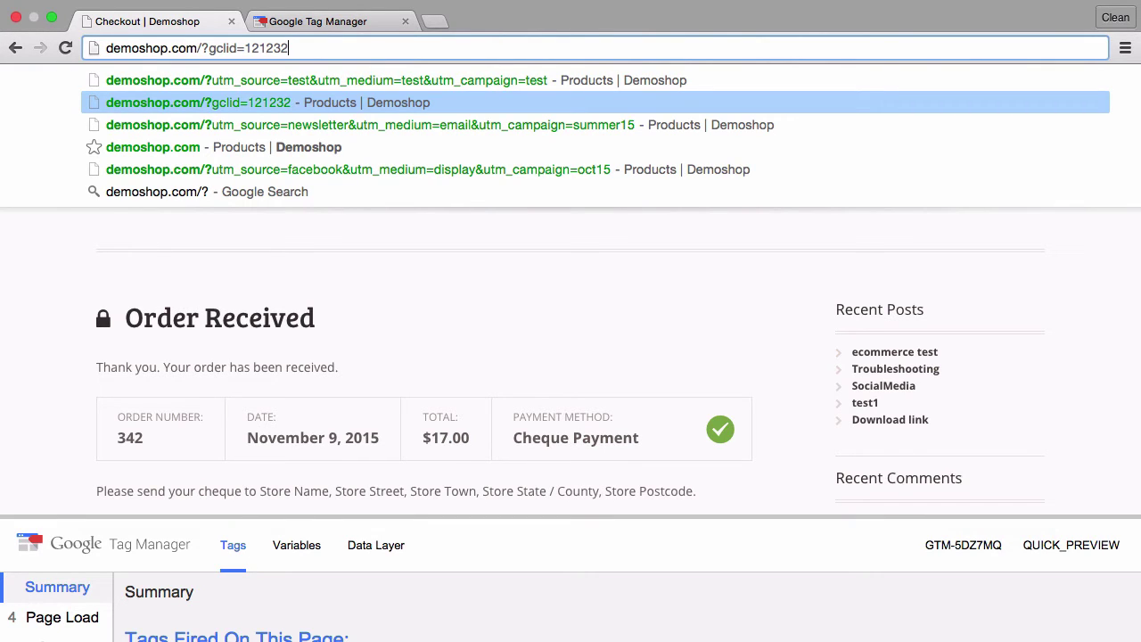
key("Return")
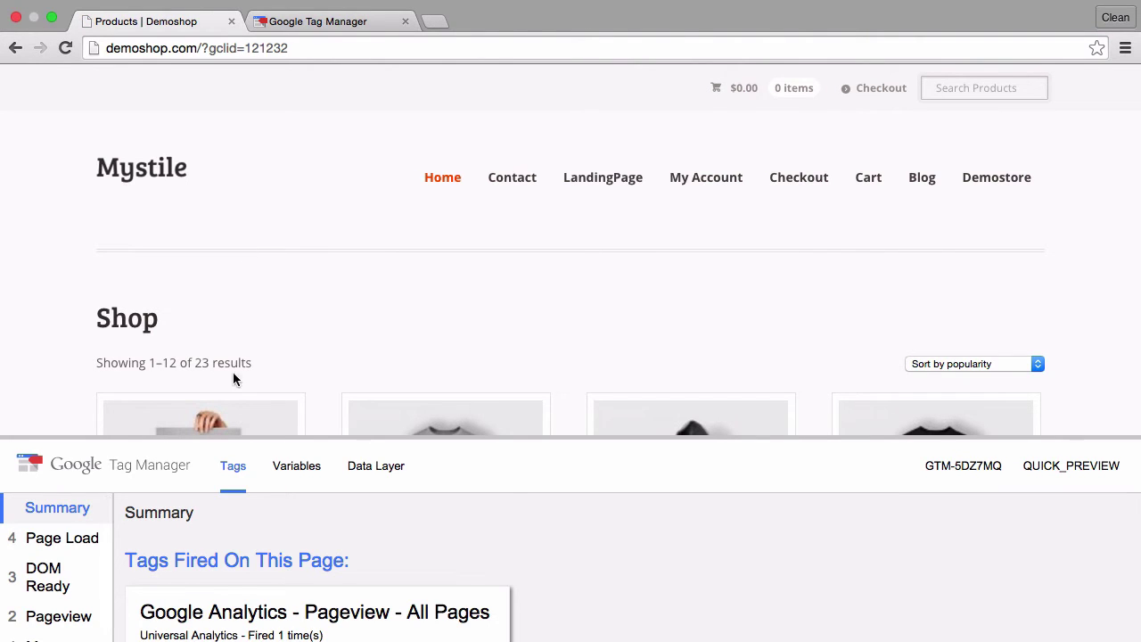
scroll(206, 573, "down", 3)
scroll(207, 572, "up", 3)
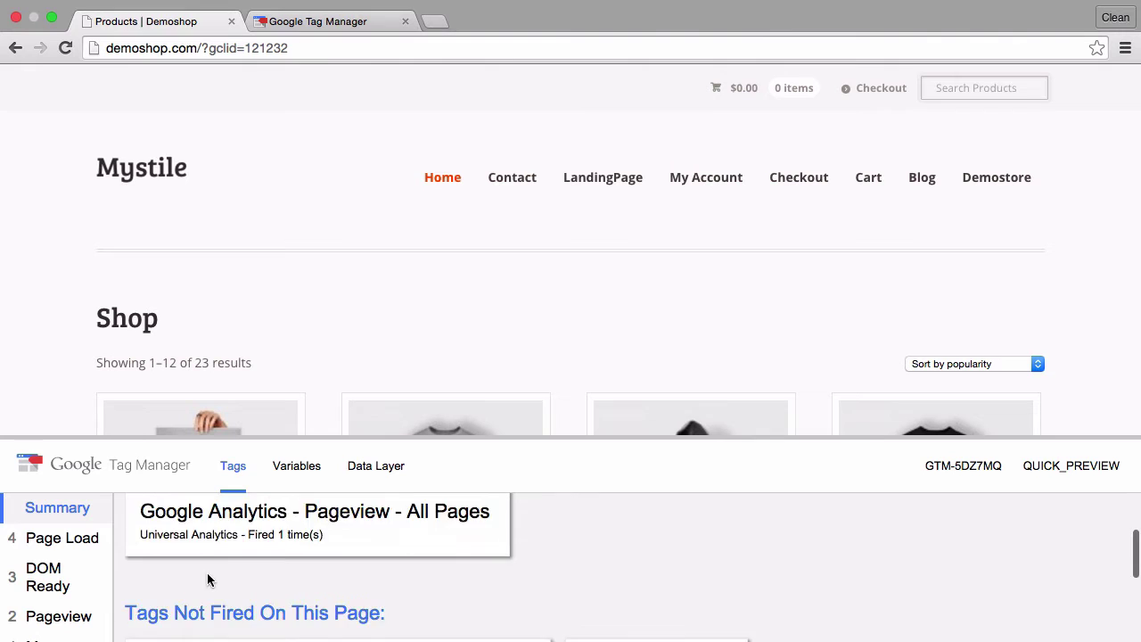
Refresh the GTM preview and reload the gclid shop page so setCookie fires.
left_click(320, 19)
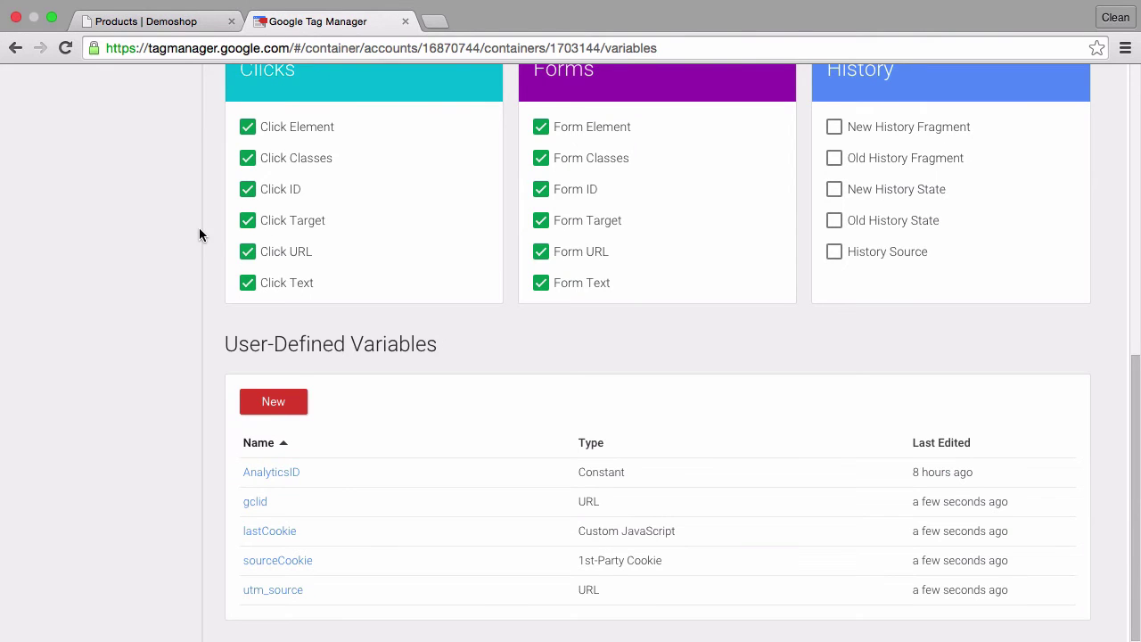
scroll(198, 235, "up", 5)
left_click(260, 284)
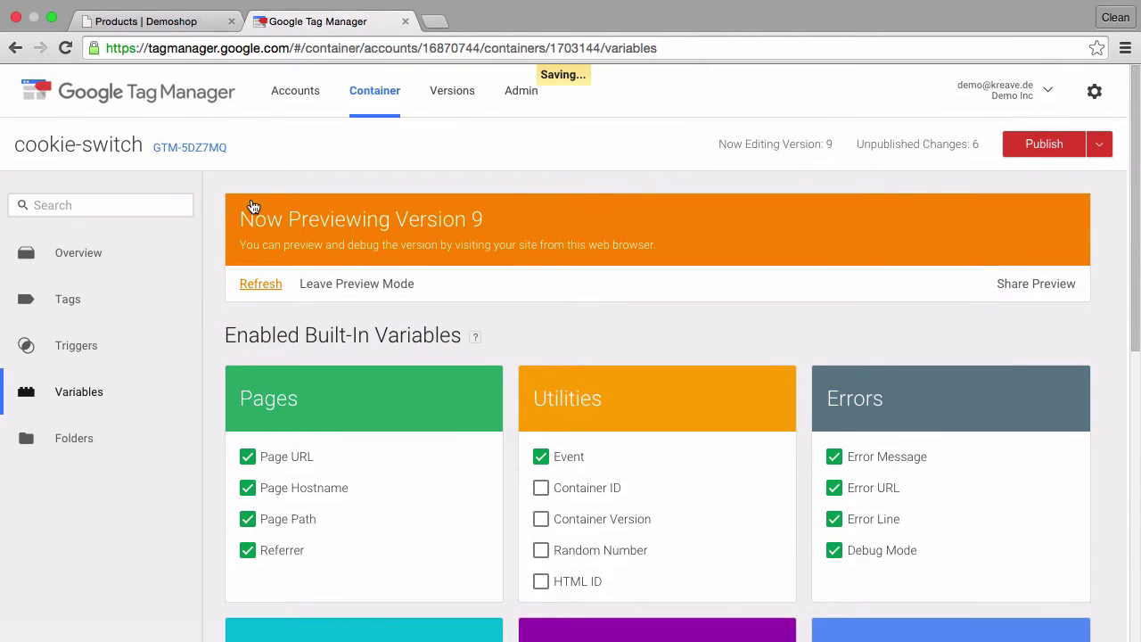
left_click(174, 22)
left_click(181, 51)
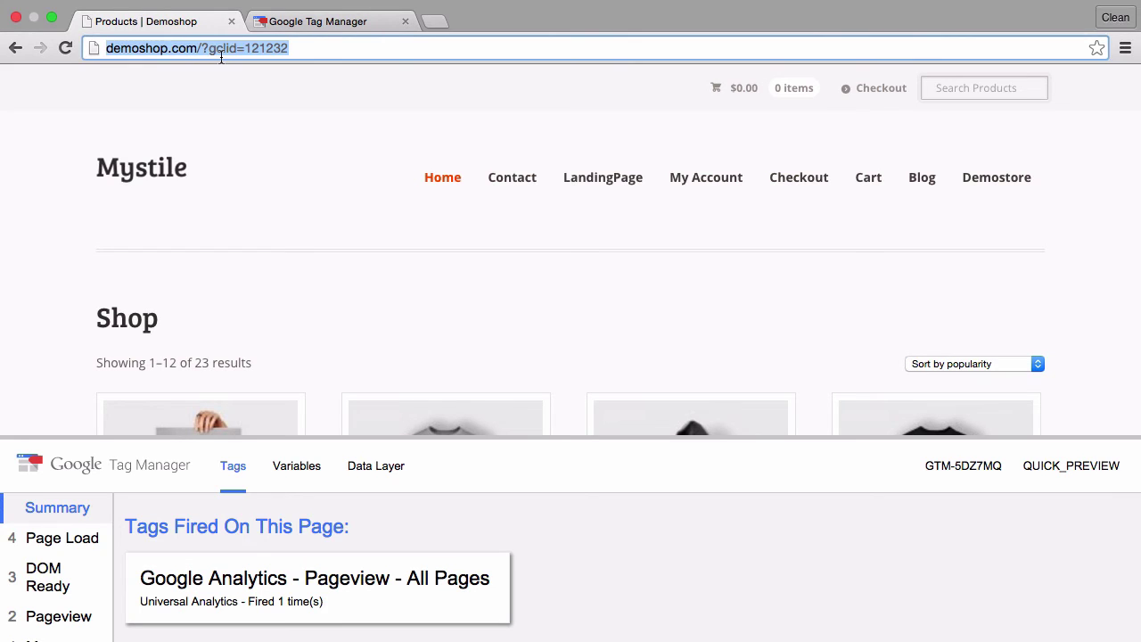
key("Return")
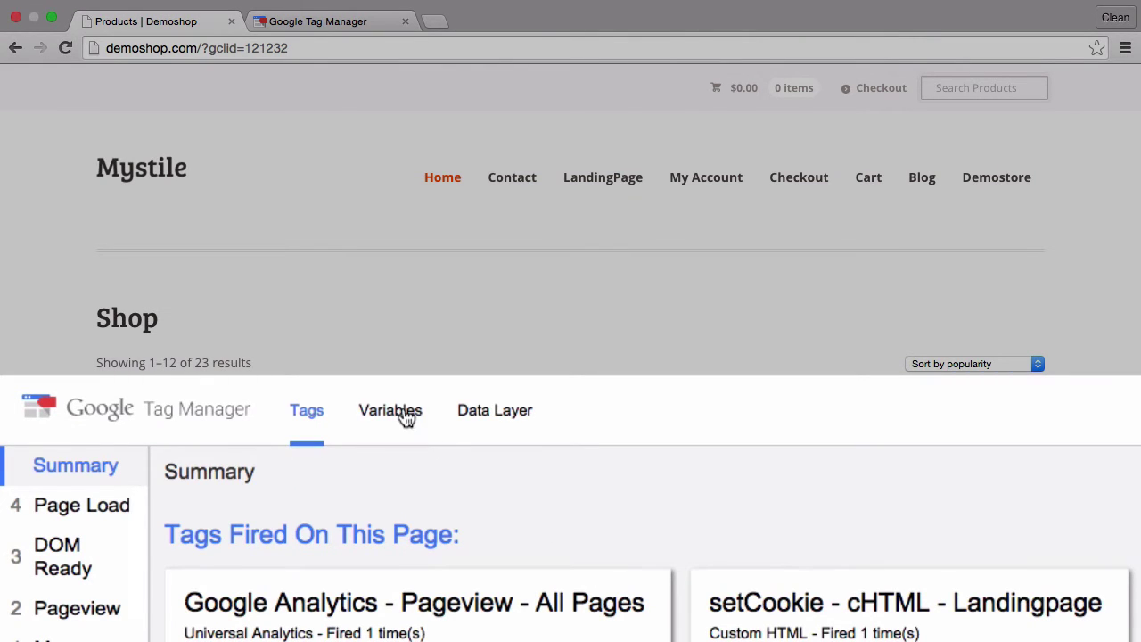
Inspect the debug variable values at Page Load for the gclid visit.
left_click(401, 412)
left_click(57, 513)
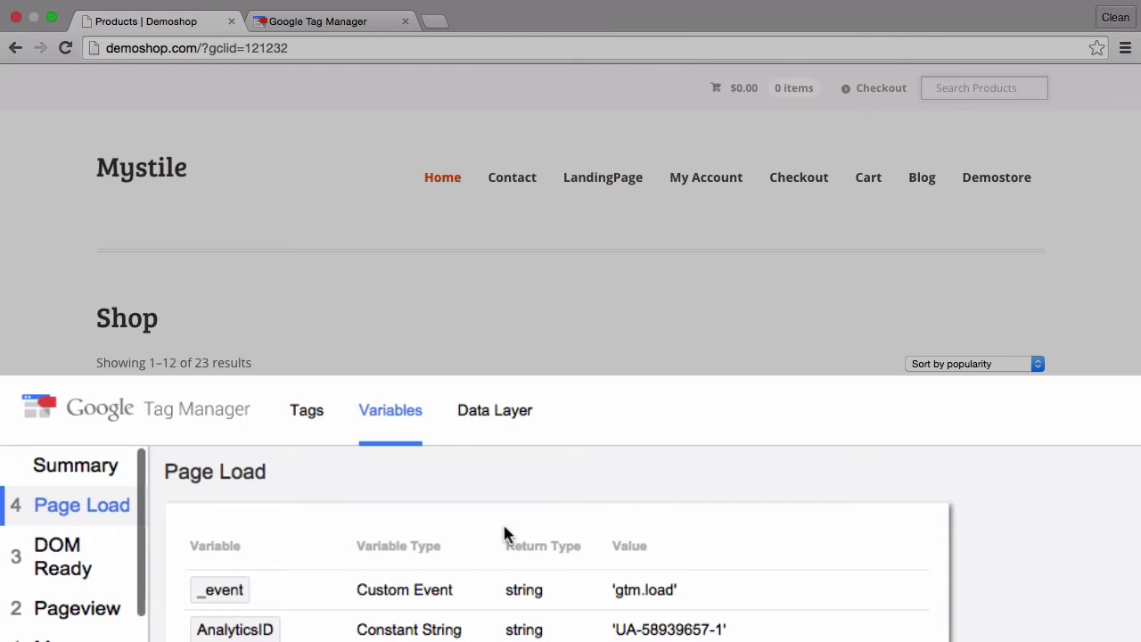
scroll(506, 528, "down", 5)
scroll(508, 533, "down", 5)
scroll(508, 533, "down", 5)
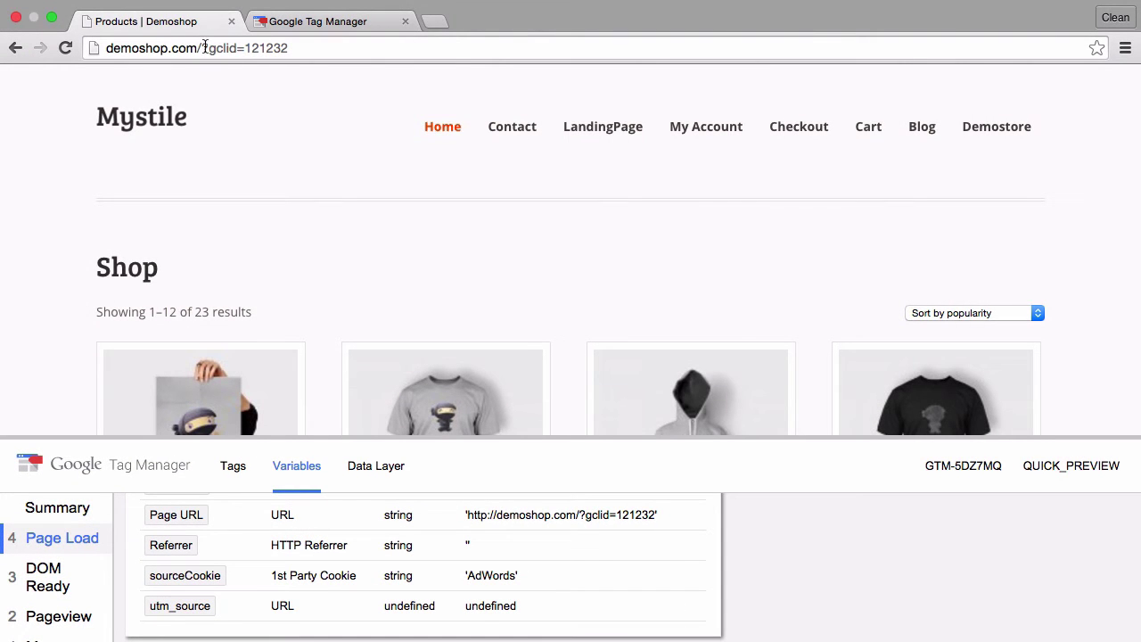
Load the shop with utm_source=newsletter&utm_medium=email&utm_campaign=summer15 and check DOM Ready variables.
left_click_drag(206, 49, 385, 56)
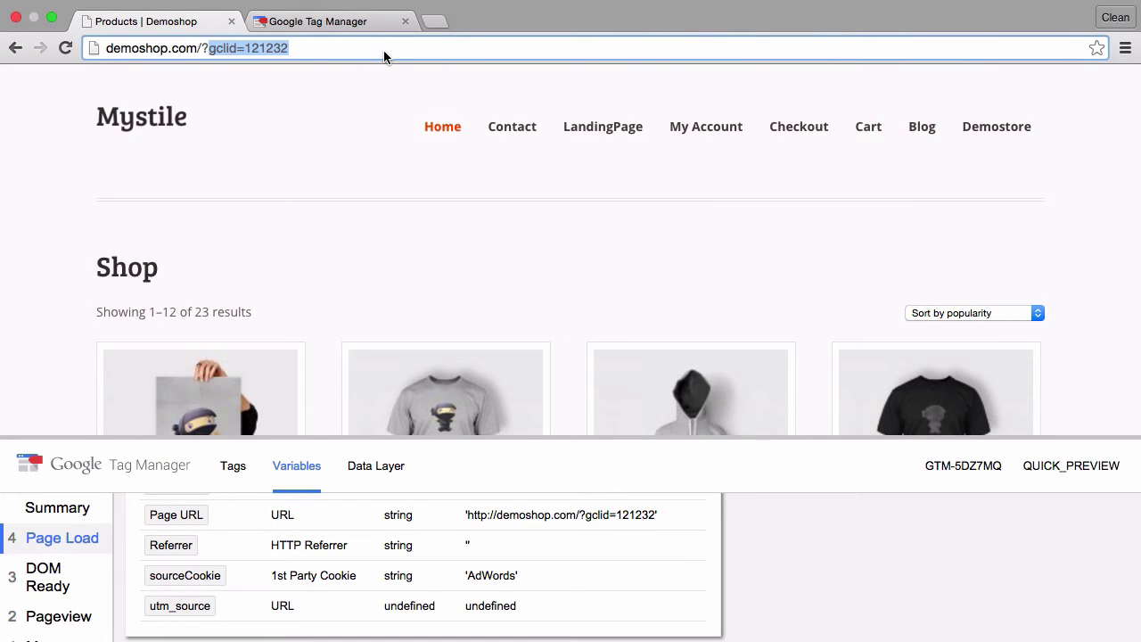
key("BackSpace")
key("BackSpace")
type(".com/?u")
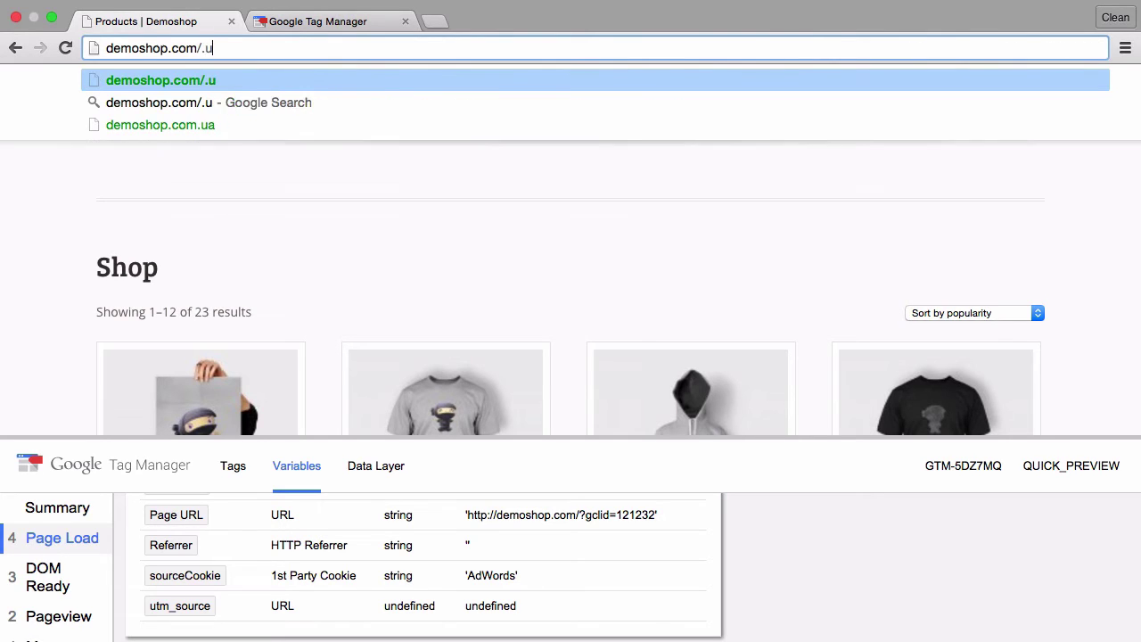
type("tm_source=newsletter&utm_medium=email&utm_campaign=summer15")
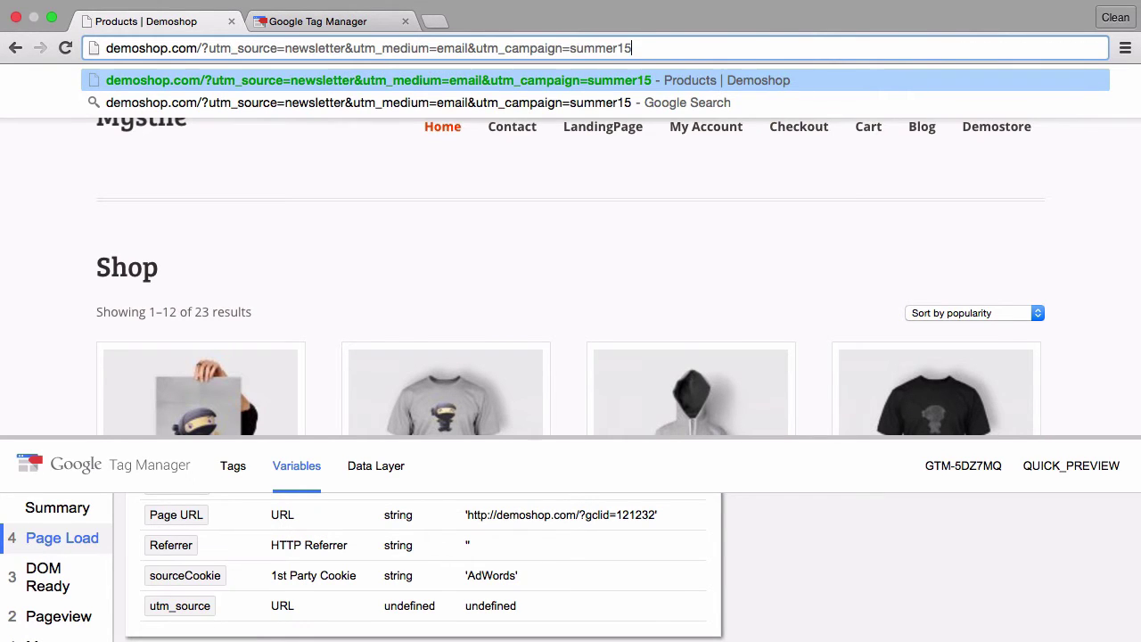
key("Return")
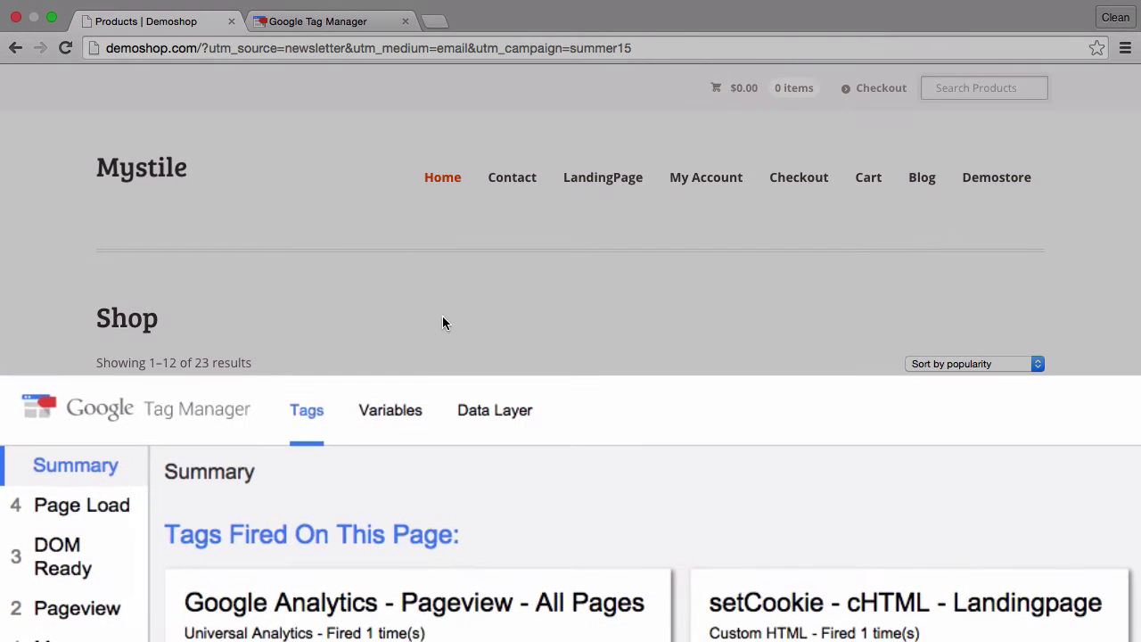
left_click(408, 419)
left_click(74, 539)
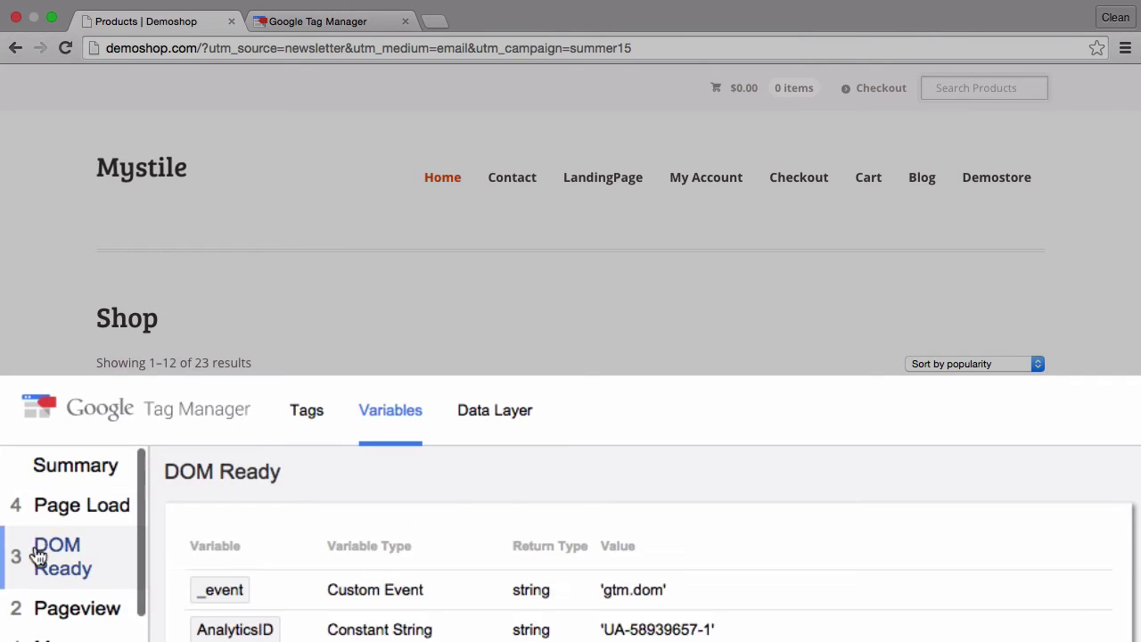
scroll(356, 540, "down", 5)
scroll(356, 539, "down", 5)
scroll(357, 539, "down", 5)
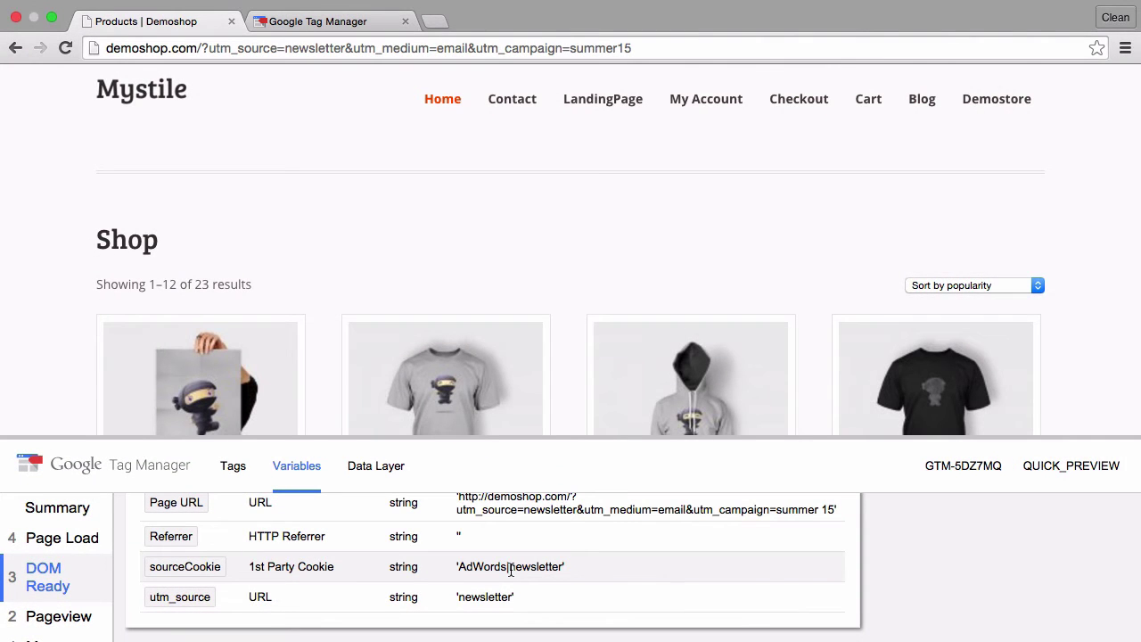
Reload the shop from the facebook campaign UTM link.
left_click(203, 52)
key("shift+End")
type(".utm")
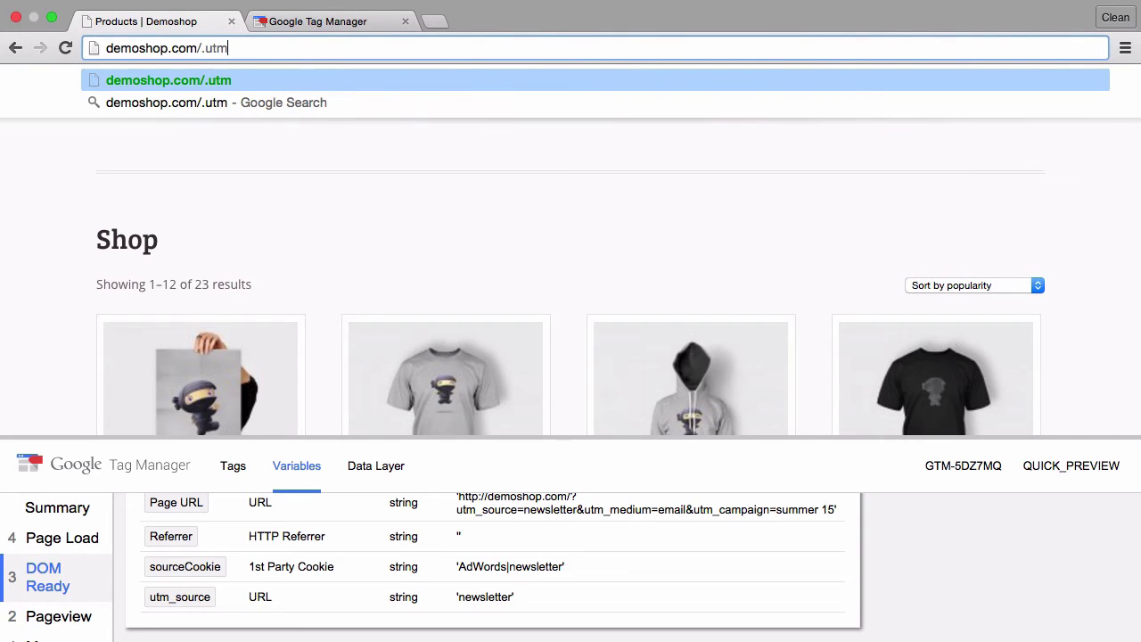
type("facebook&utm_medium=display&utm_campaign=newsfeedads")
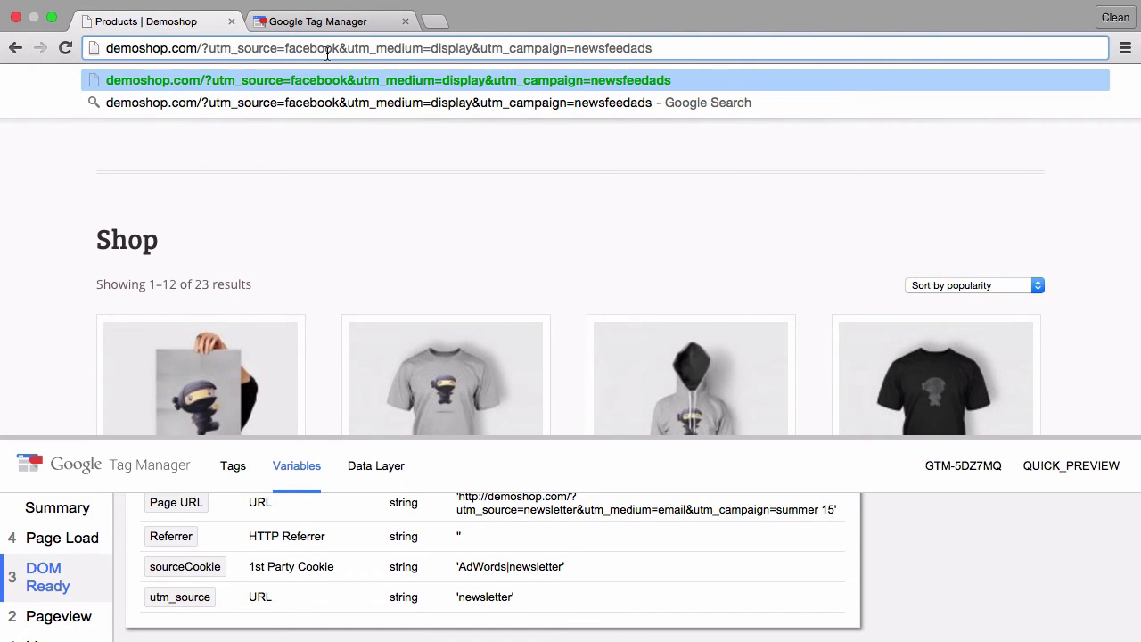
key("Return")
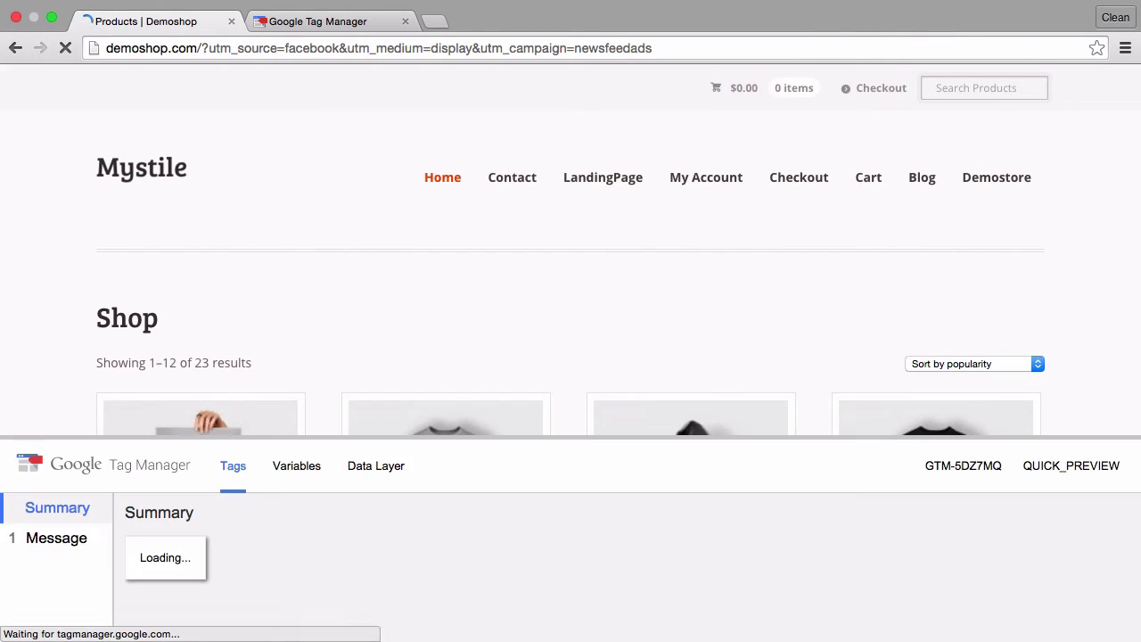
Check Page Load variables: sourceCookie 'AdWords|newsletter|facebook' and lastCookie 'facebook'.
left_click(314, 480)
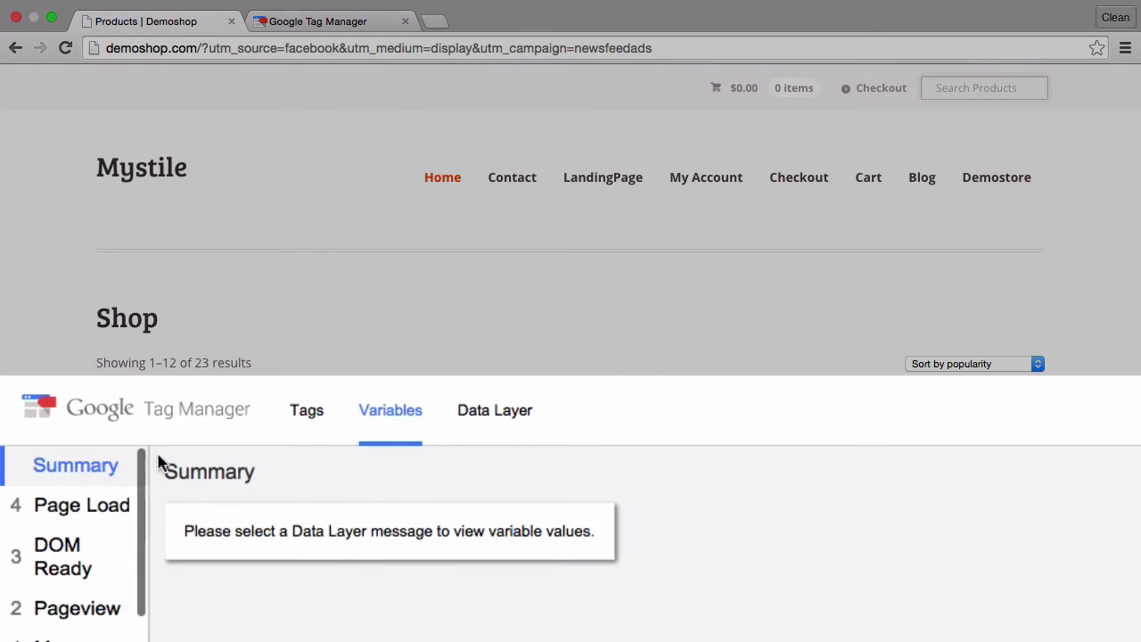
left_click(62, 537)
scroll(476, 517, "down", 5)
scroll(476, 517, "down", 5)
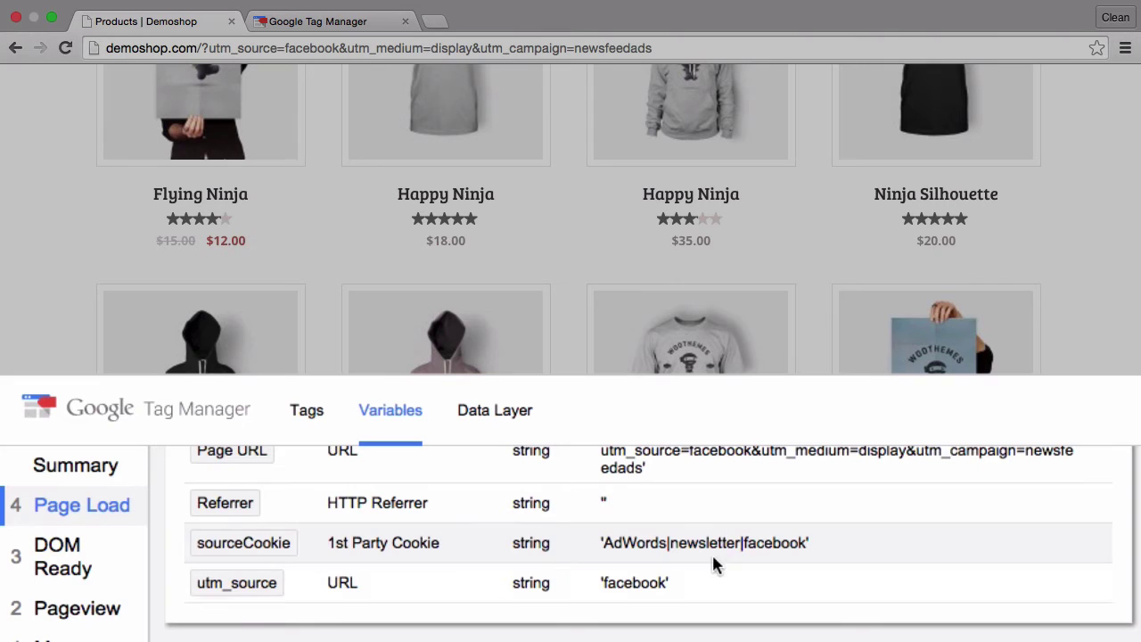
scroll(798, 545, "up", 2)
scroll(796, 545, "up", 2)
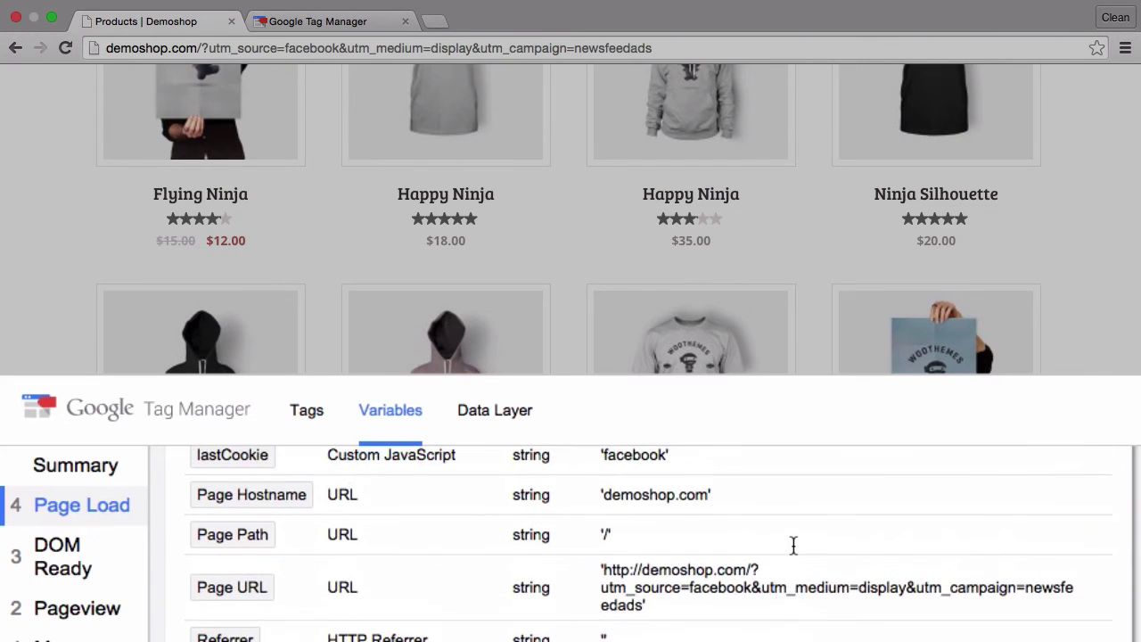
scroll(793, 545, "up", 1)
scroll(793, 545, "up", 1)
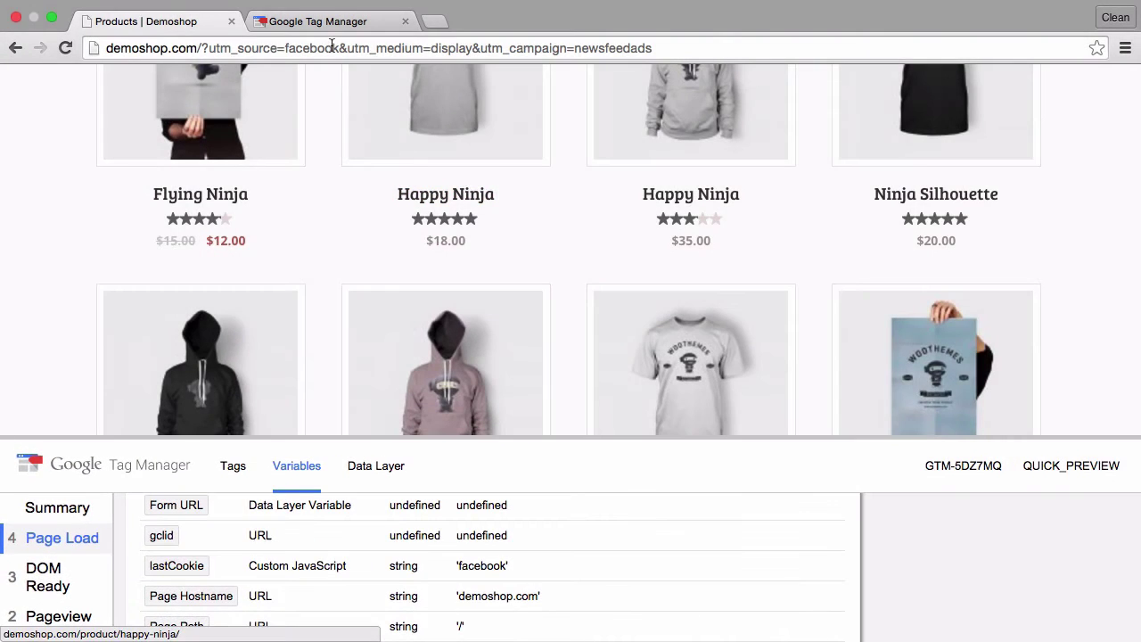
Copy the transaction trigger and rename the copy to 'Facebook transaction'.
left_click(330, 24)
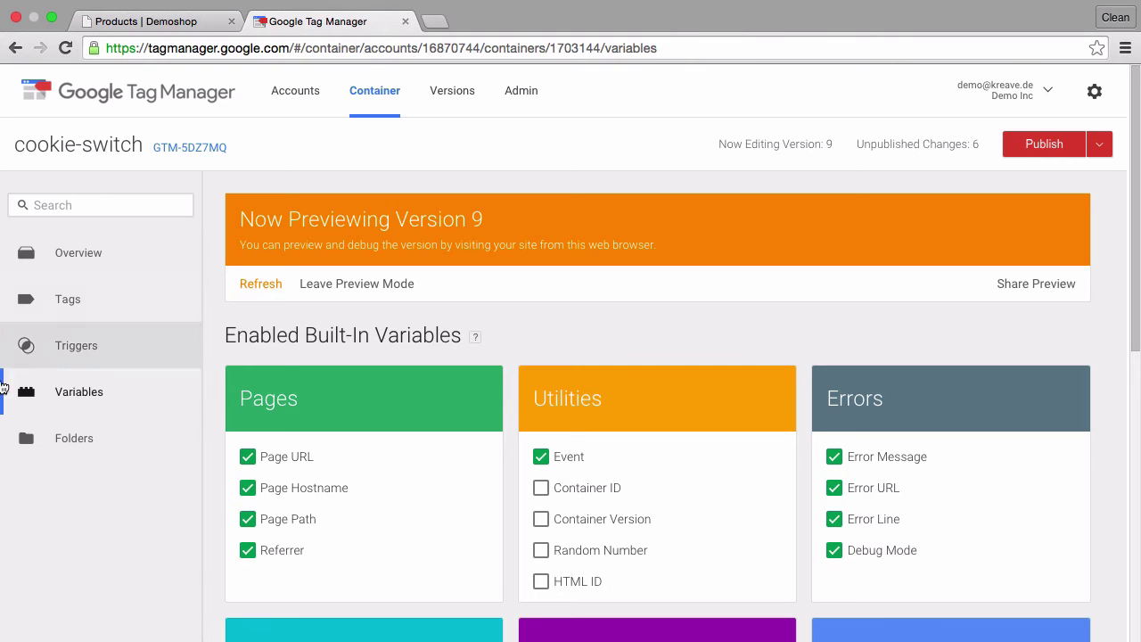
left_click(96, 361)
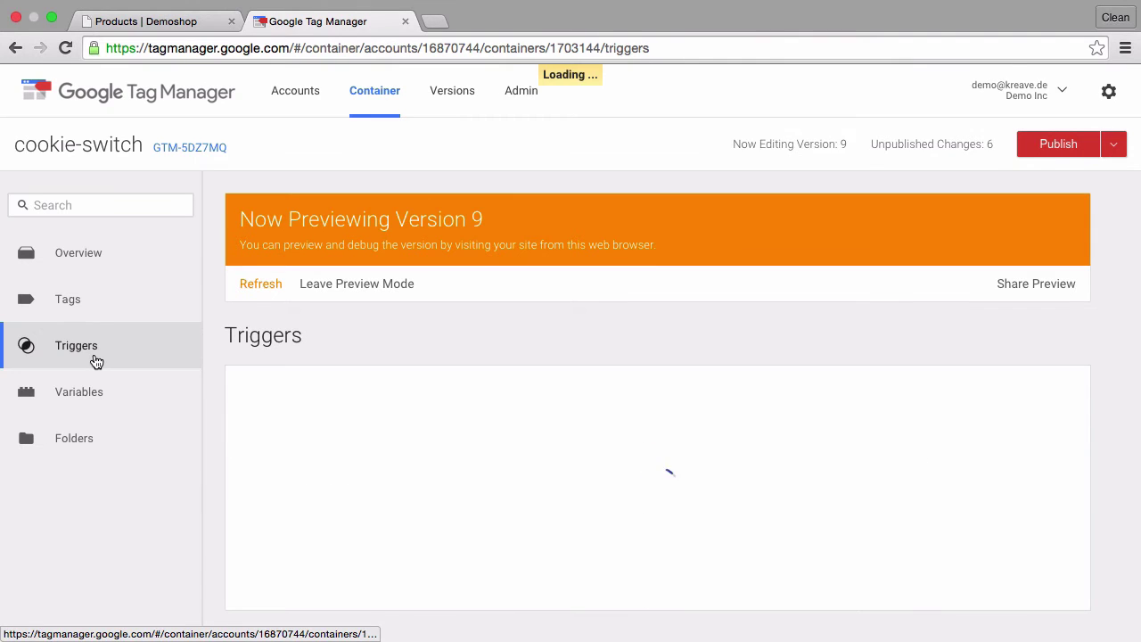
left_click(67, 299)
scroll(260, 347, "down", 1)
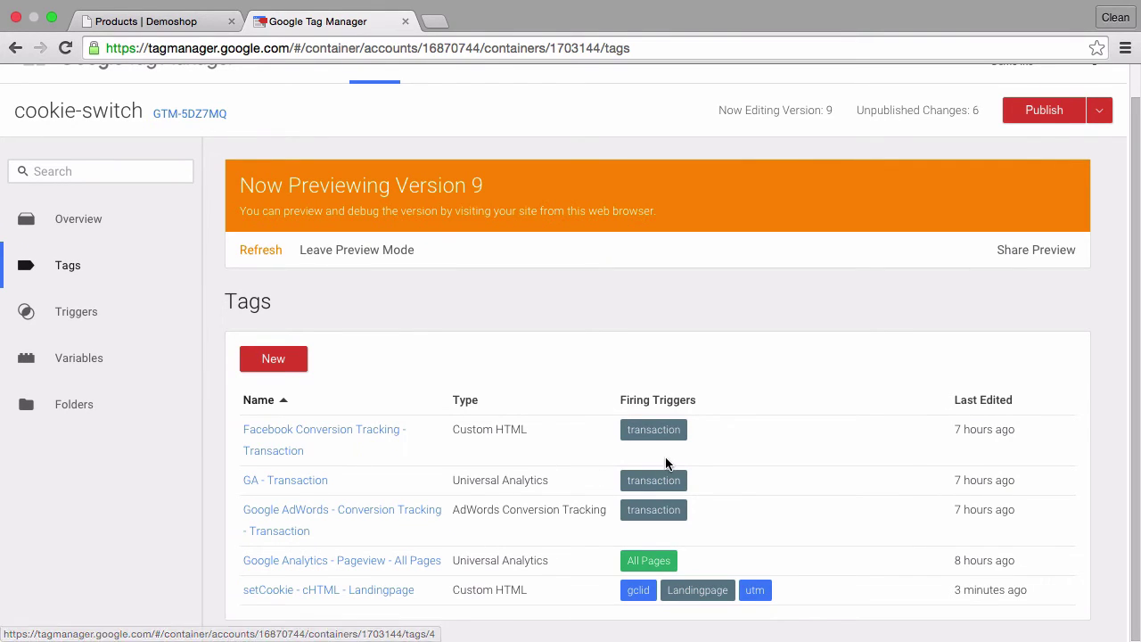
left_click(659, 430)
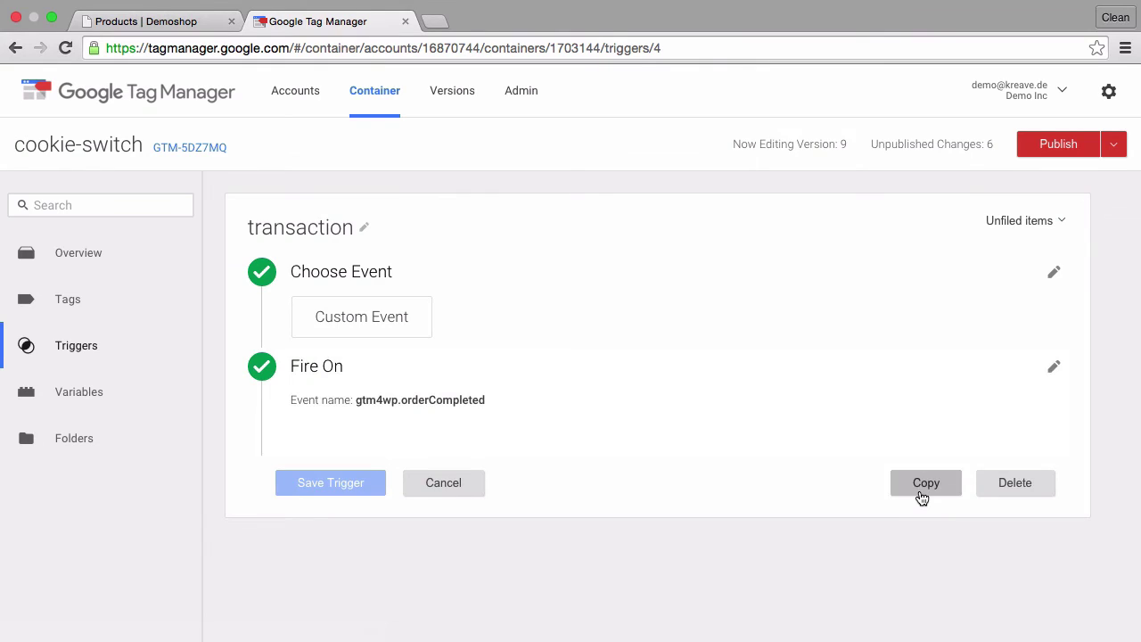
left_click(921, 497)
left_click(318, 227)
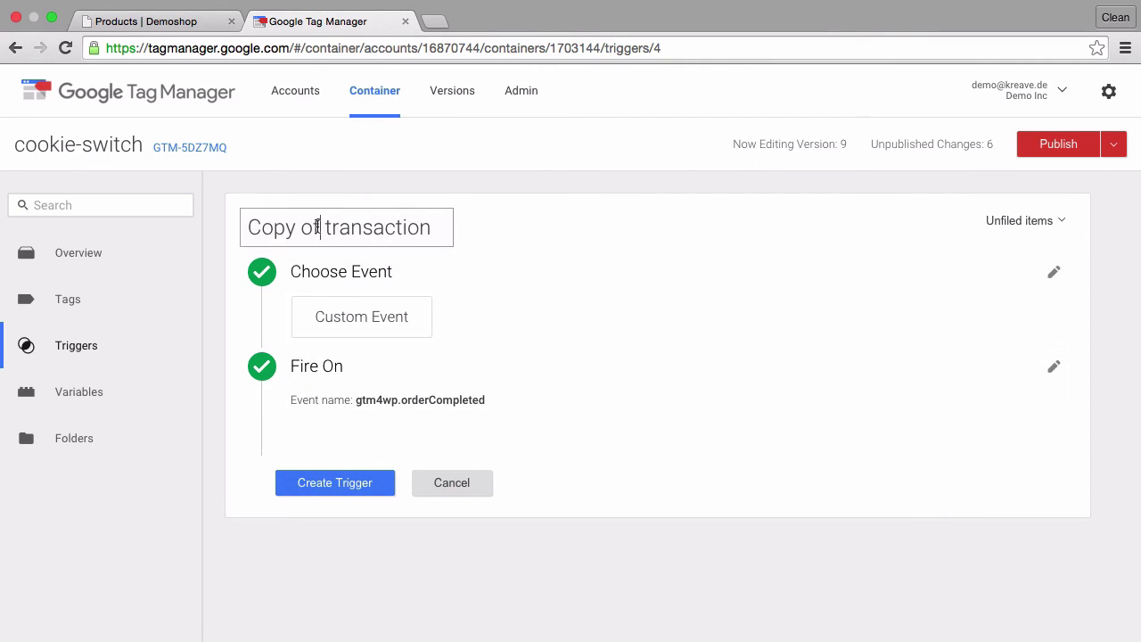
left_click_drag(317, 226, 150, 197)
type("Fa")
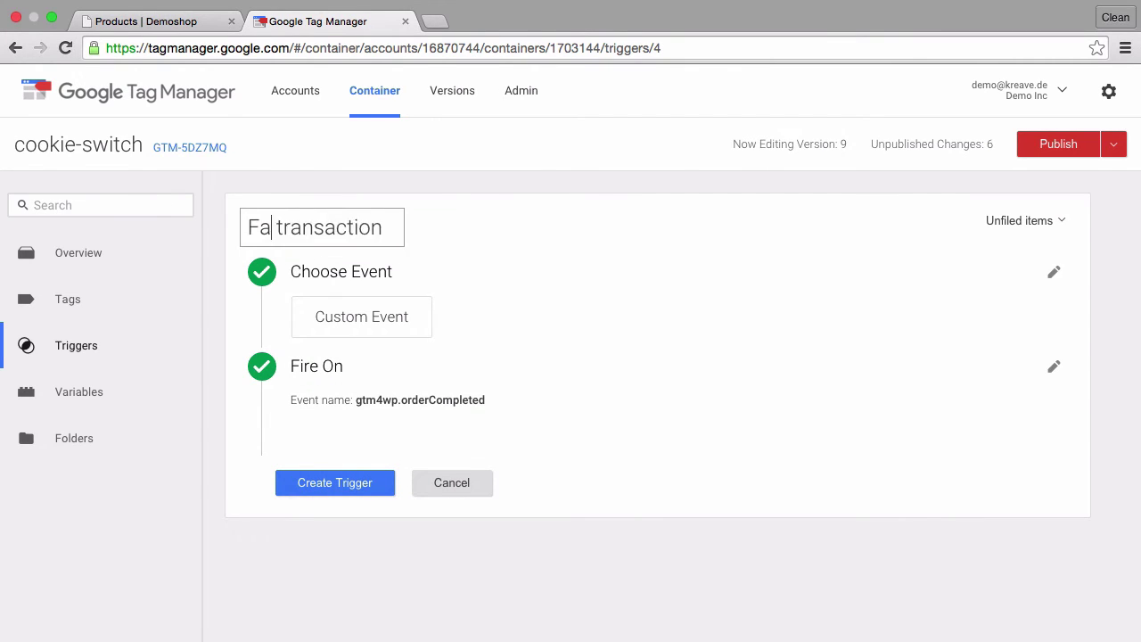
type("cebook")
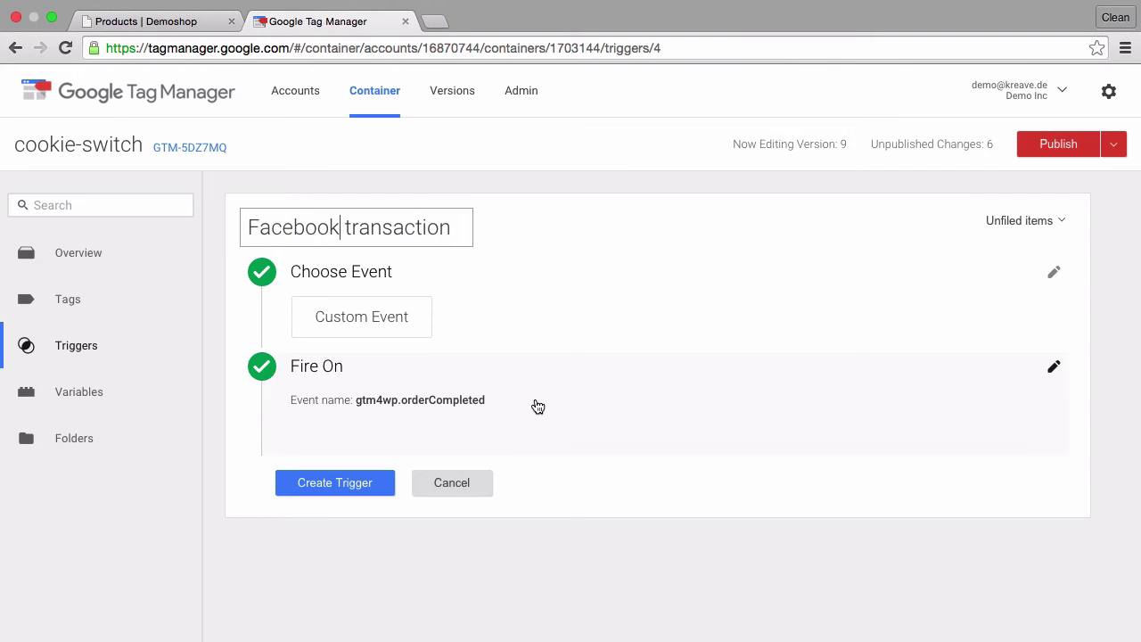
Add the condition lastCookie equals facebook and create the trigger.
left_click(537, 406)
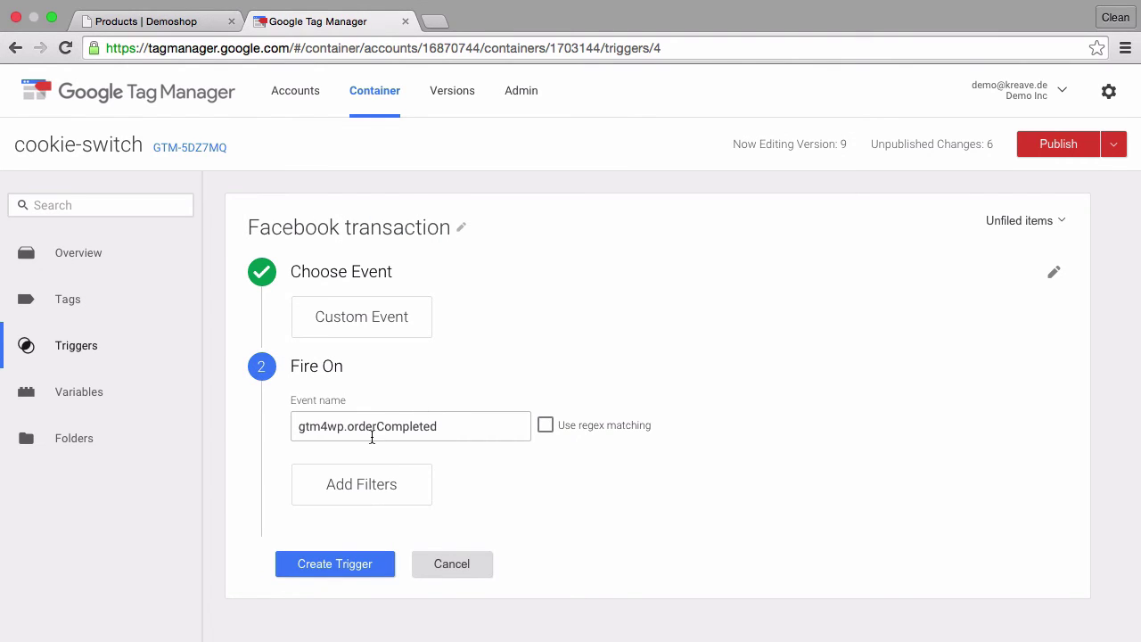
left_click(383, 497)
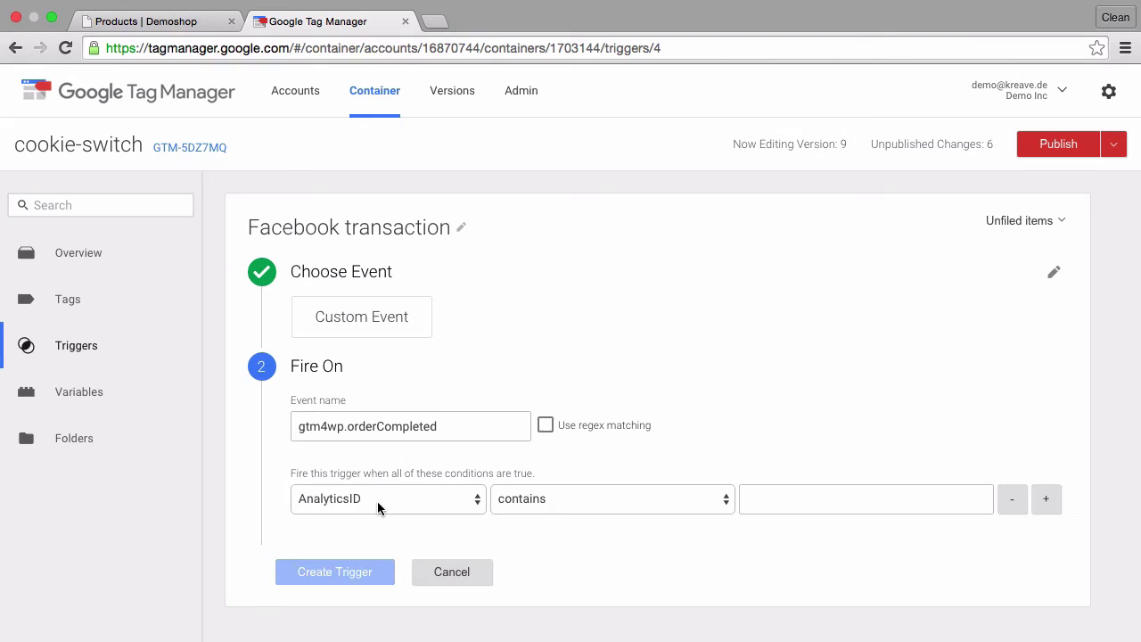
left_click(378, 507)
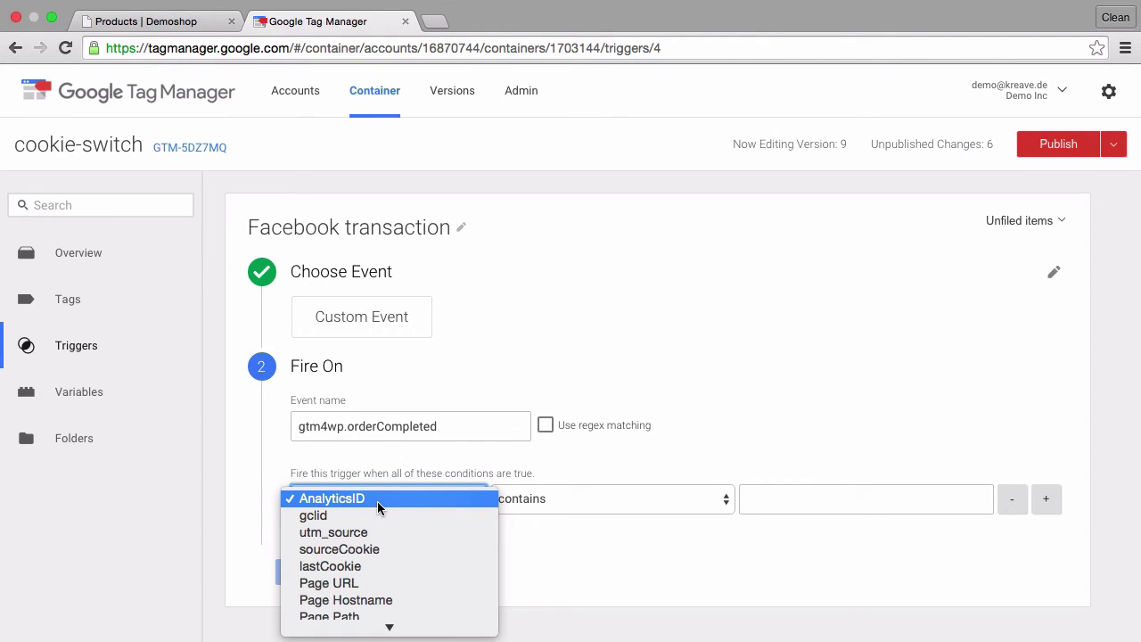
left_click(337, 563)
left_click(636, 506)
left_click(817, 502)
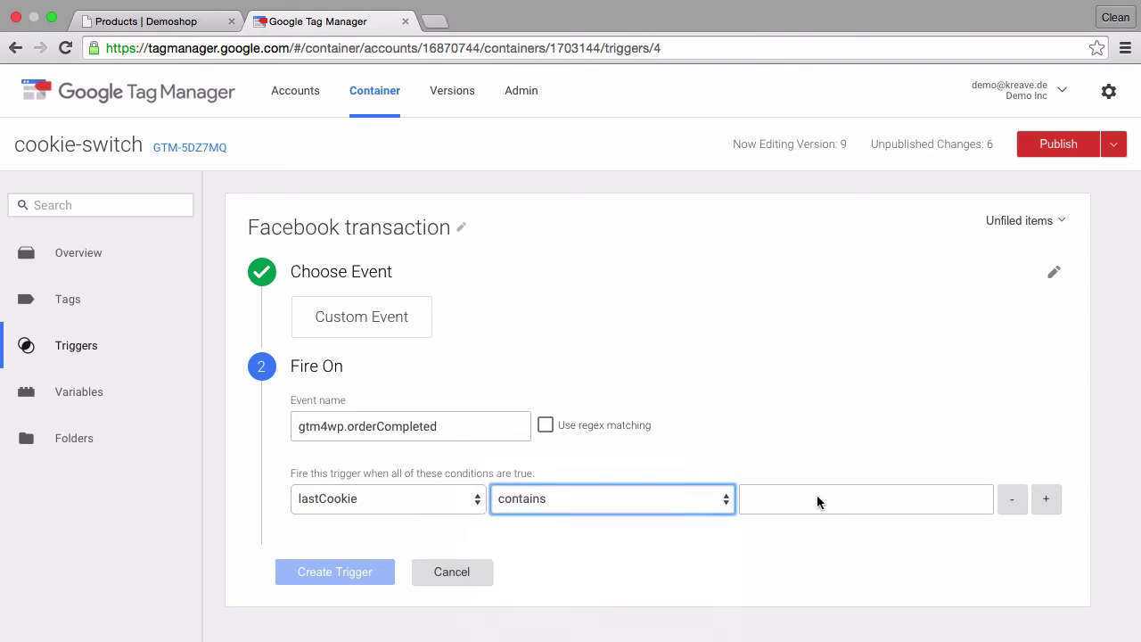
type("facebook")
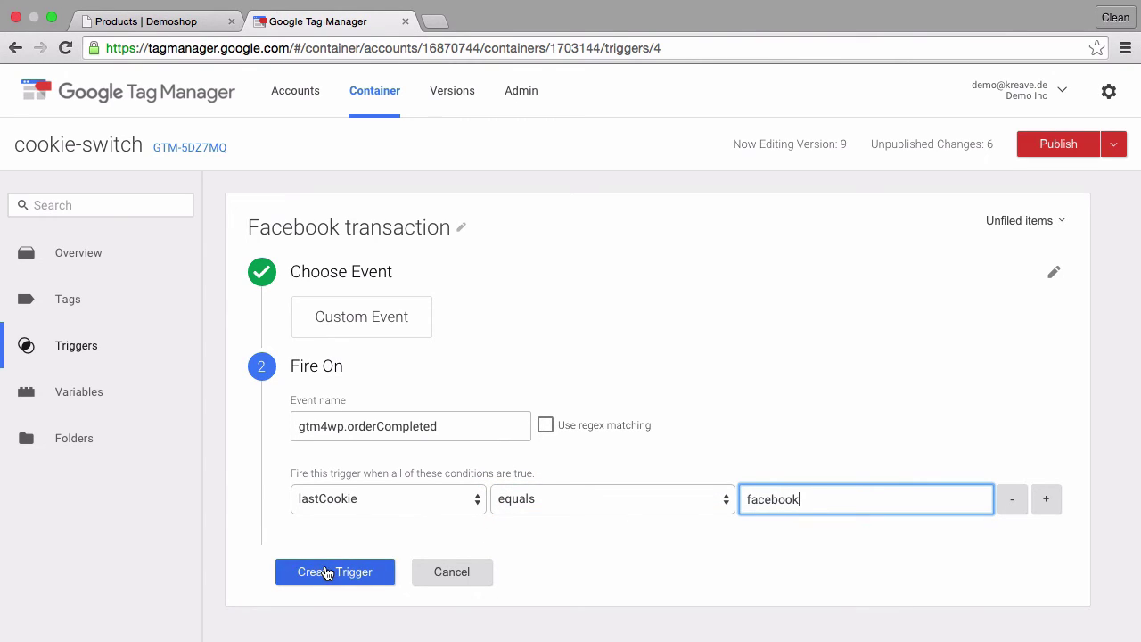
left_click(325, 572)
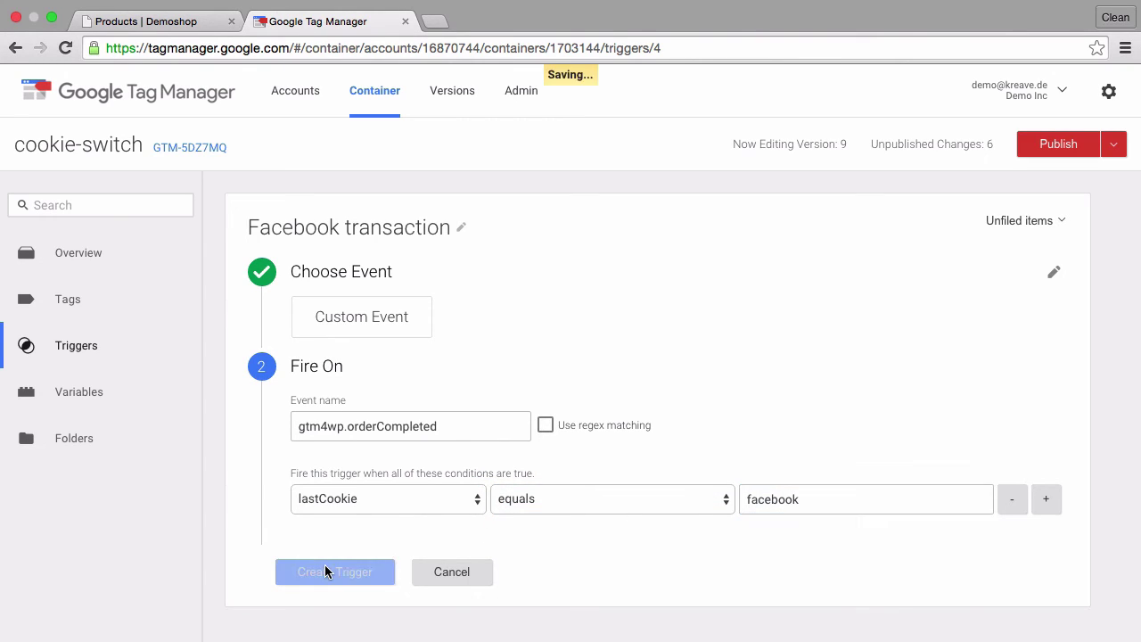
left_click(82, 300)
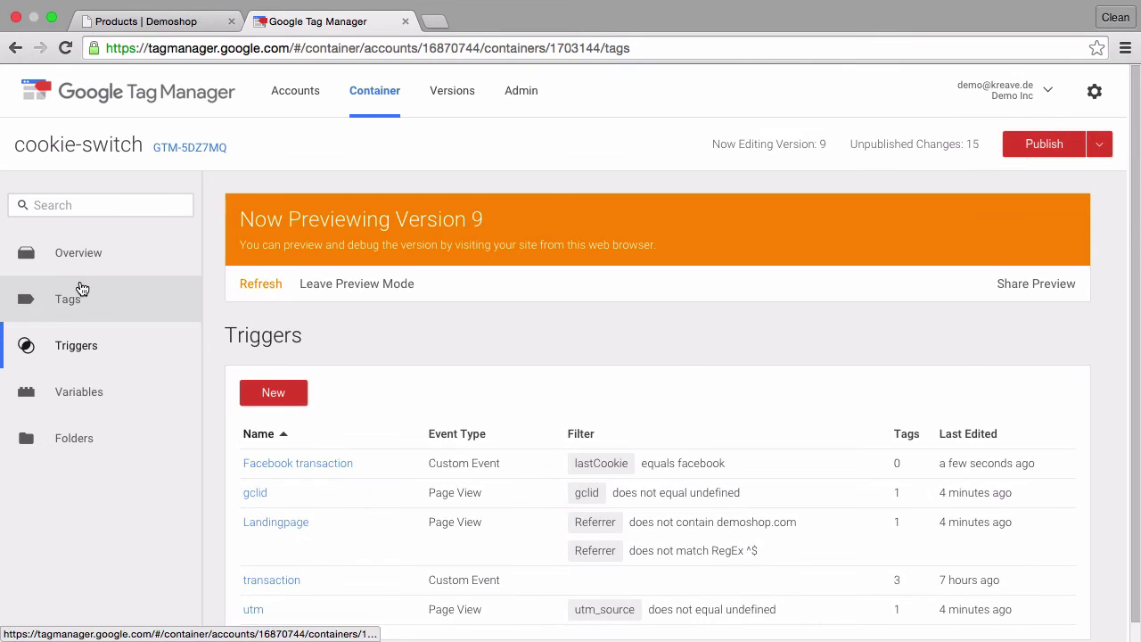
Switch Facebook Conversion Tracking's trigger from transaction to Facebook transaction and save the tag.
scroll(398, 425, "down", 1)
left_click(337, 427)
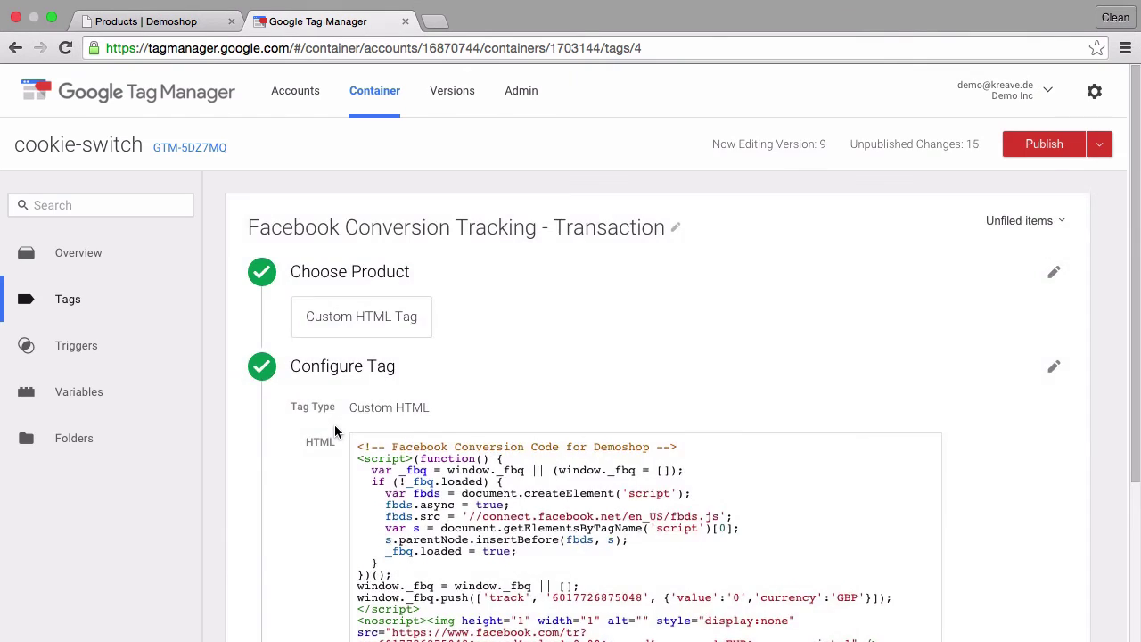
scroll(335, 432, "down", 5)
left_click(595, 539)
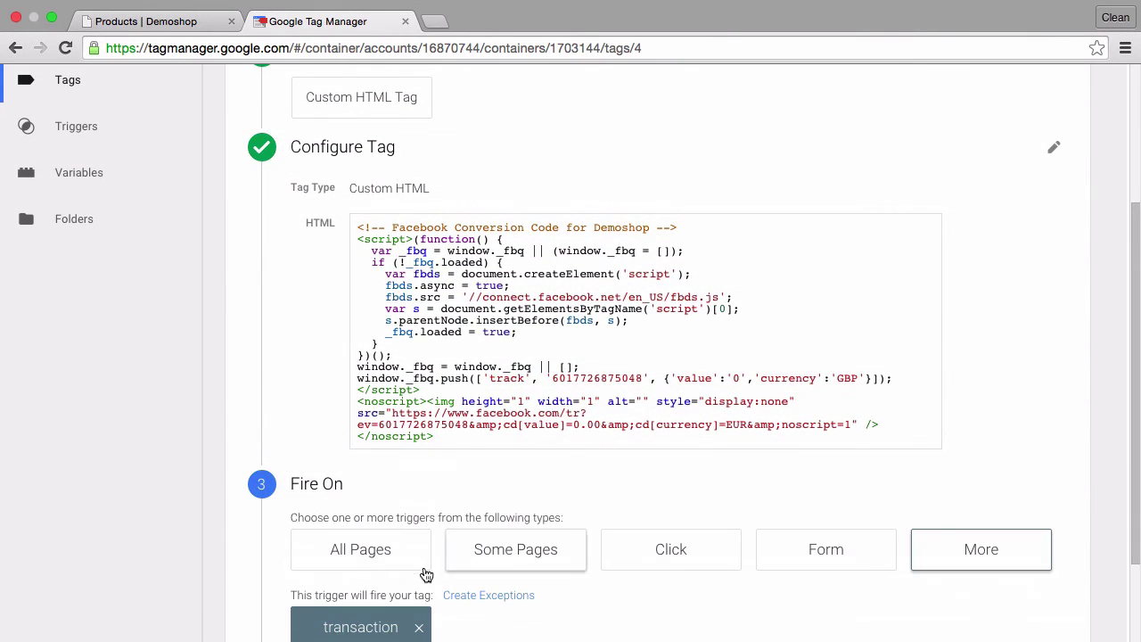
left_click(424, 629)
left_click(968, 571)
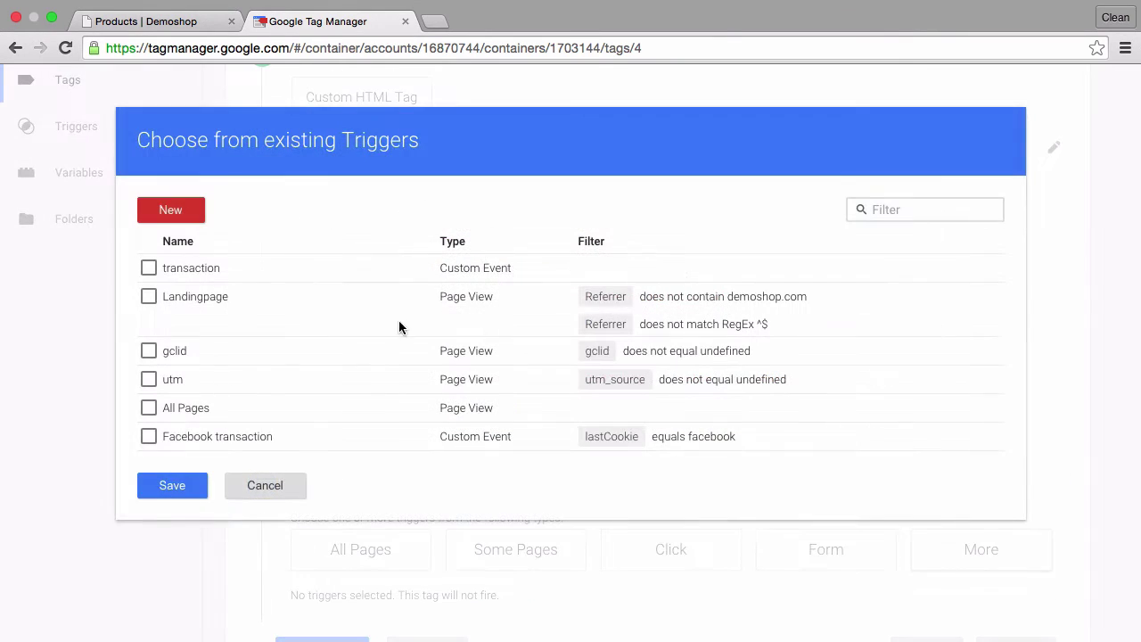
left_click(148, 438)
left_click(171, 485)
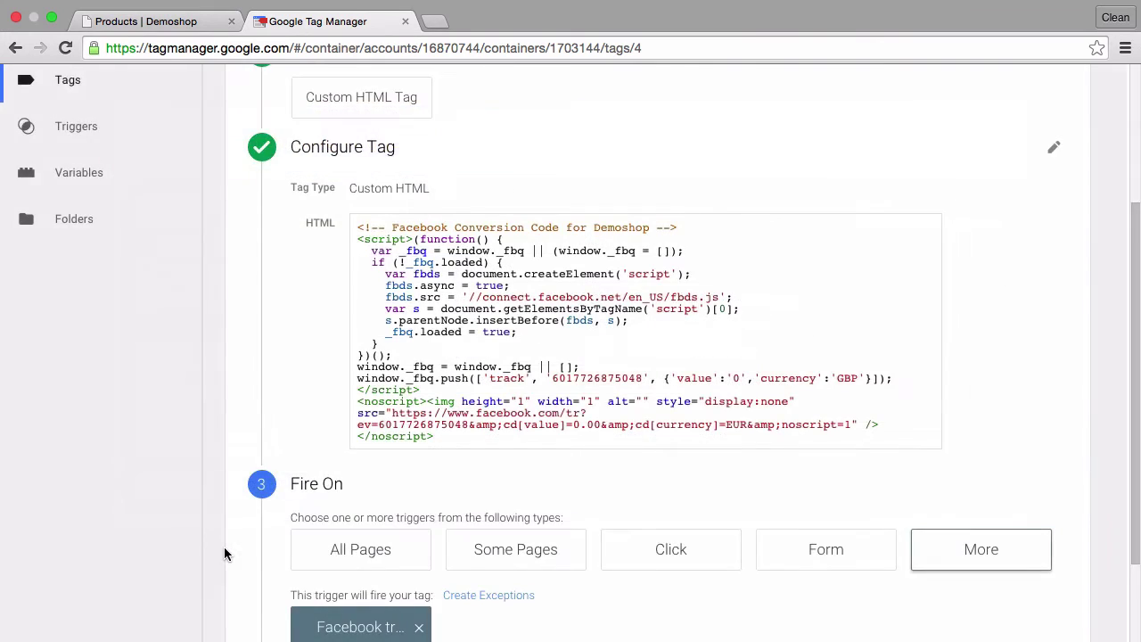
scroll(224, 547, "down", 2)
left_click(325, 579)
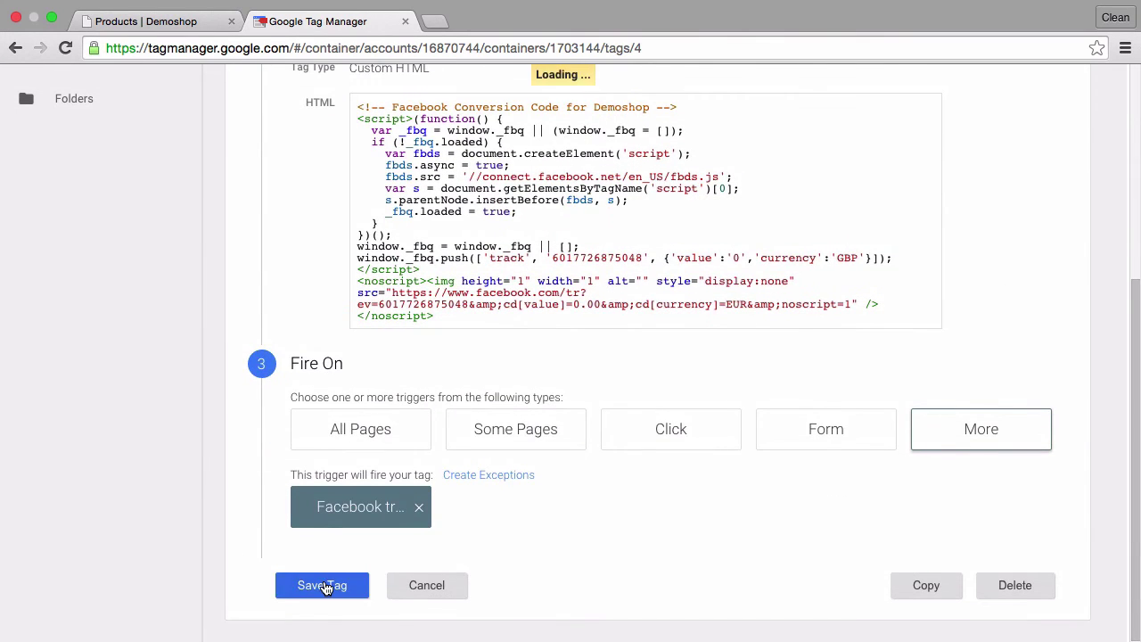
scroll(458, 497, "down", 1)
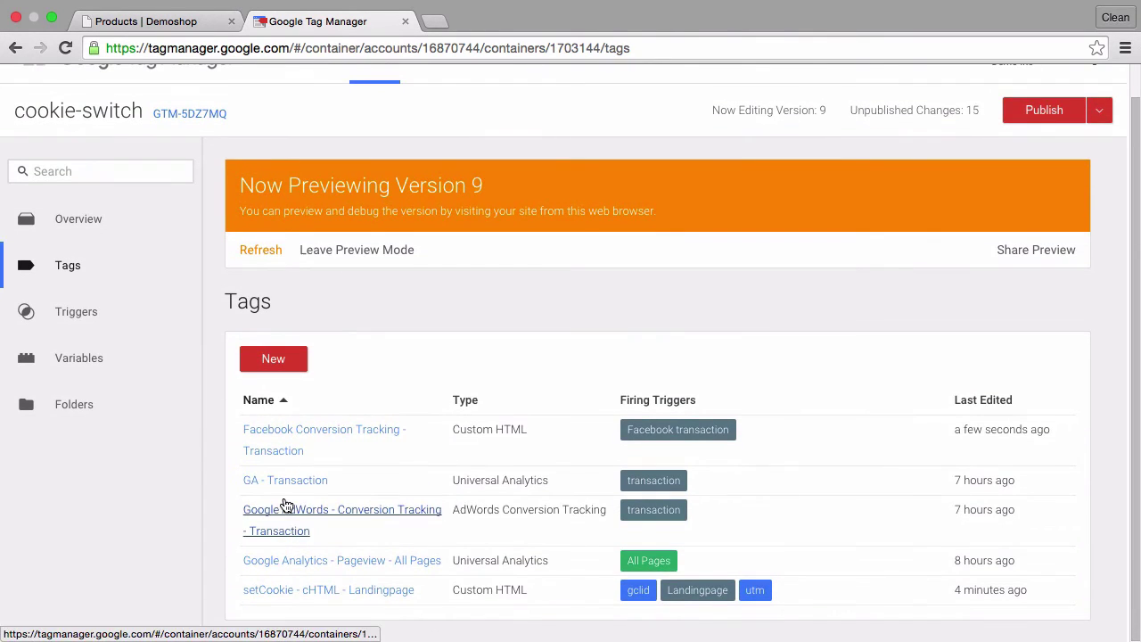
left_click(660, 513)
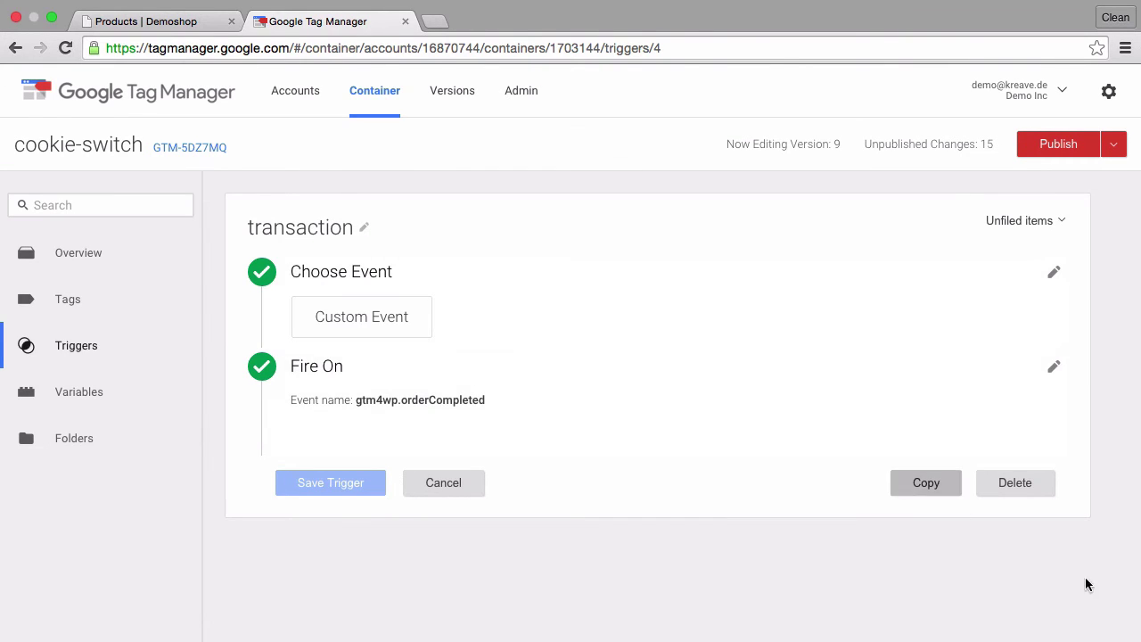
Duplicate the transaction trigger as 'AdWords transaction' with condition lastCookie equals AdWords.
left_click(927, 488)
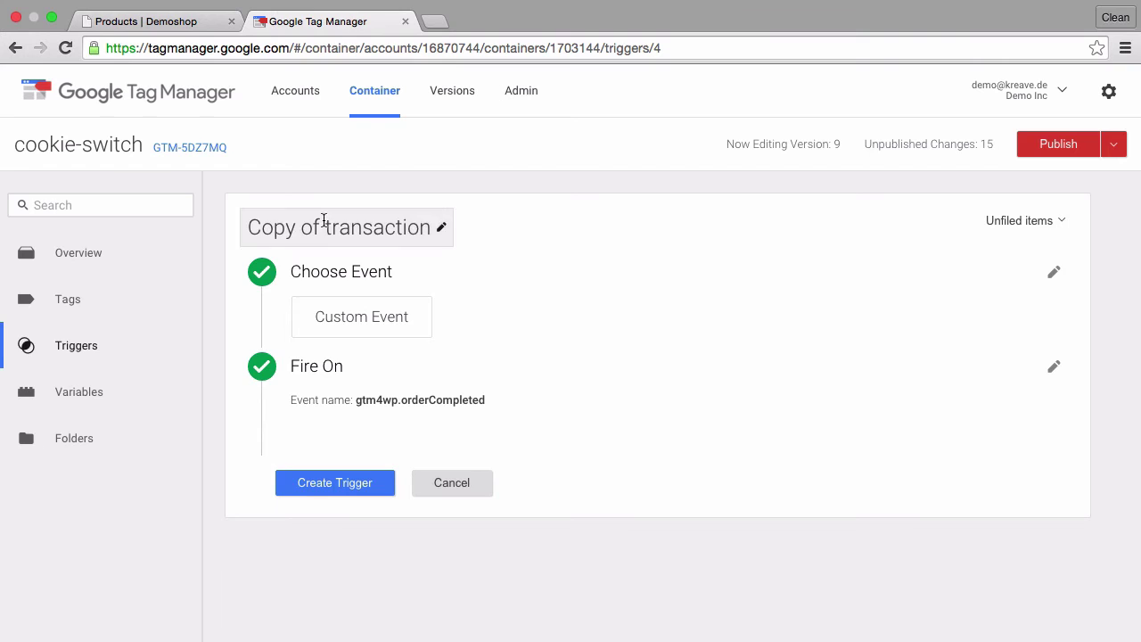
left_click_drag(326, 228, 203, 224)
type("Ad")
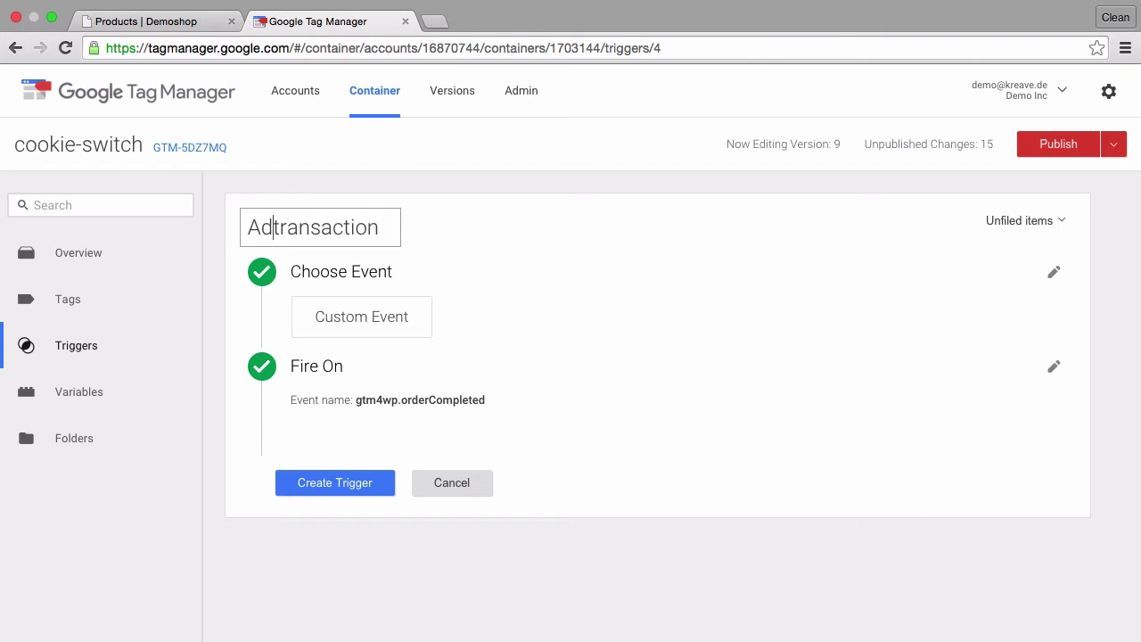
type("Words")
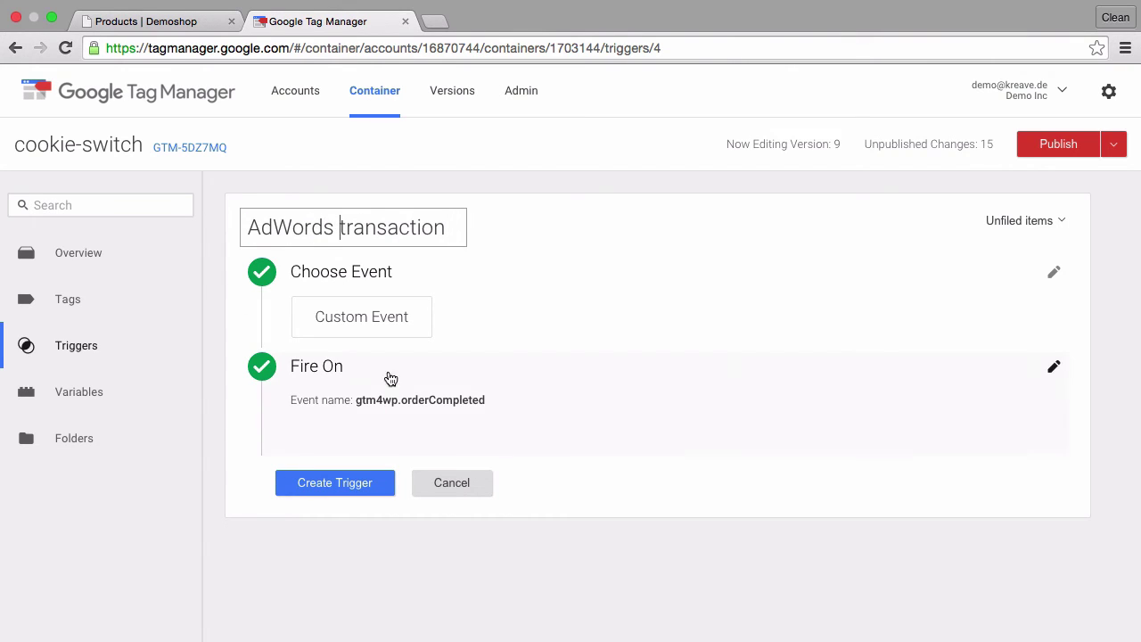
left_click(425, 383)
left_click(346, 493)
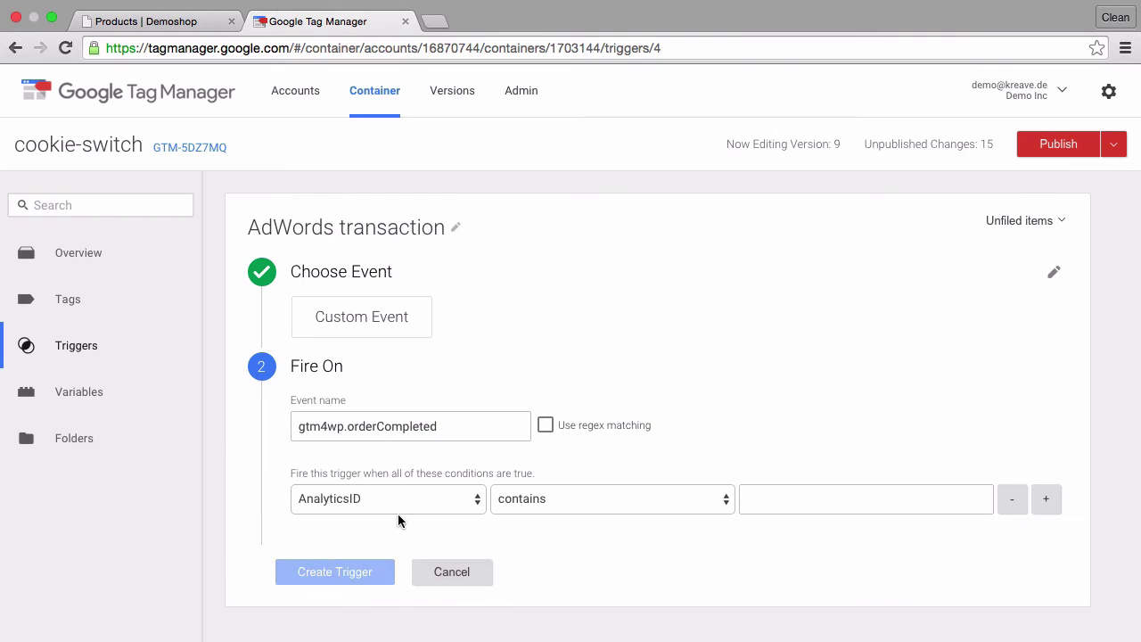
left_click(398, 509)
left_click(336, 567)
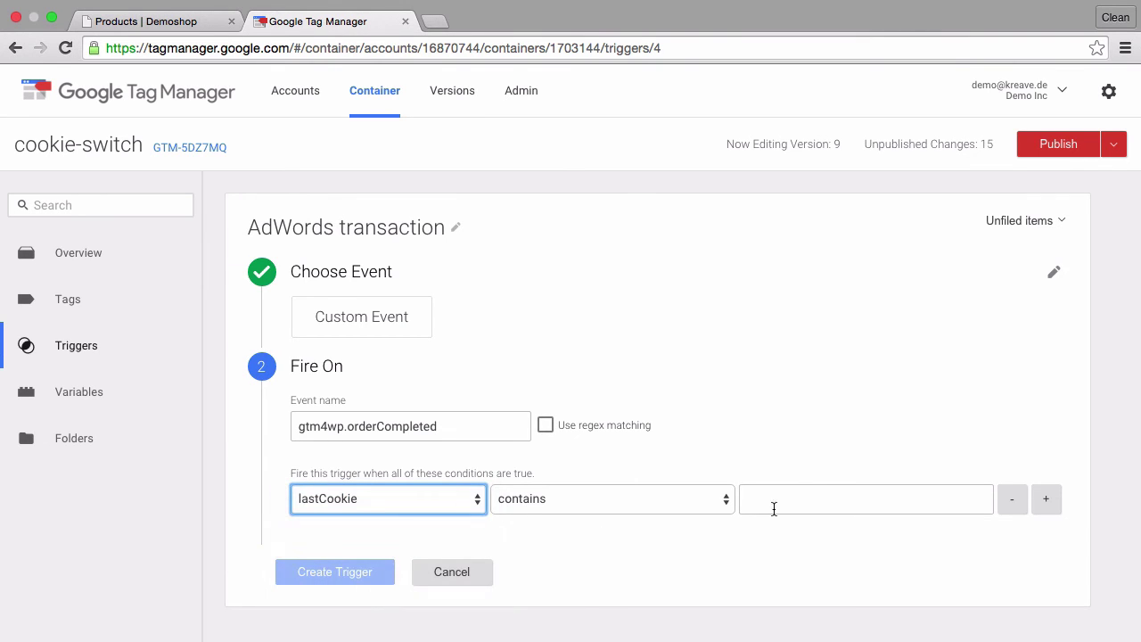
left_click(626, 503)
left_click(624, 484)
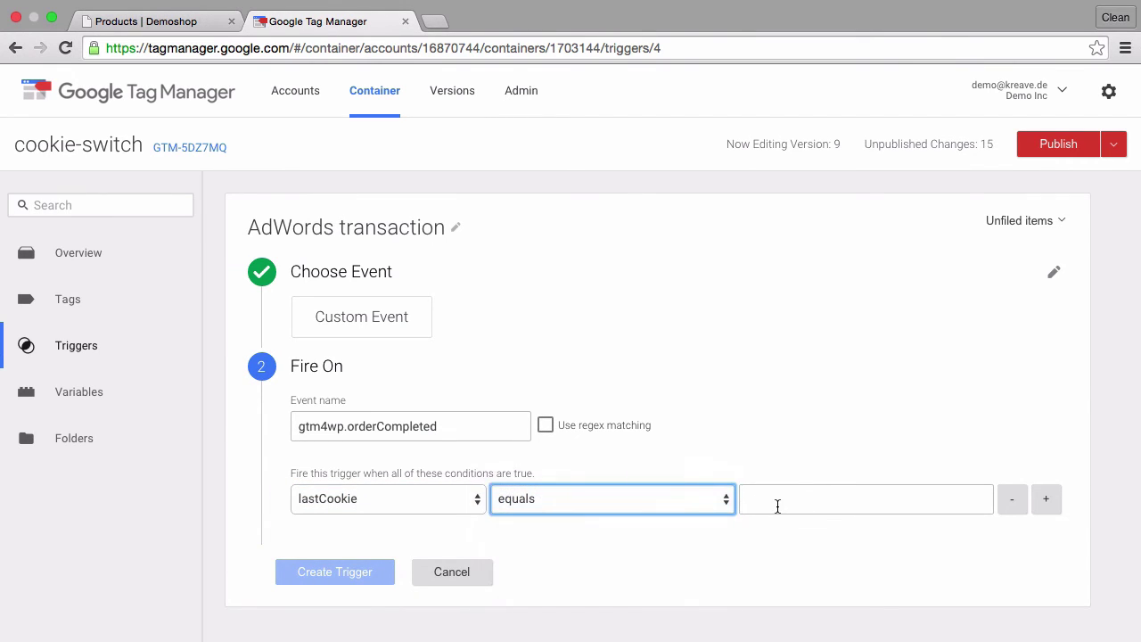
left_click(778, 506)
type("AdWords")
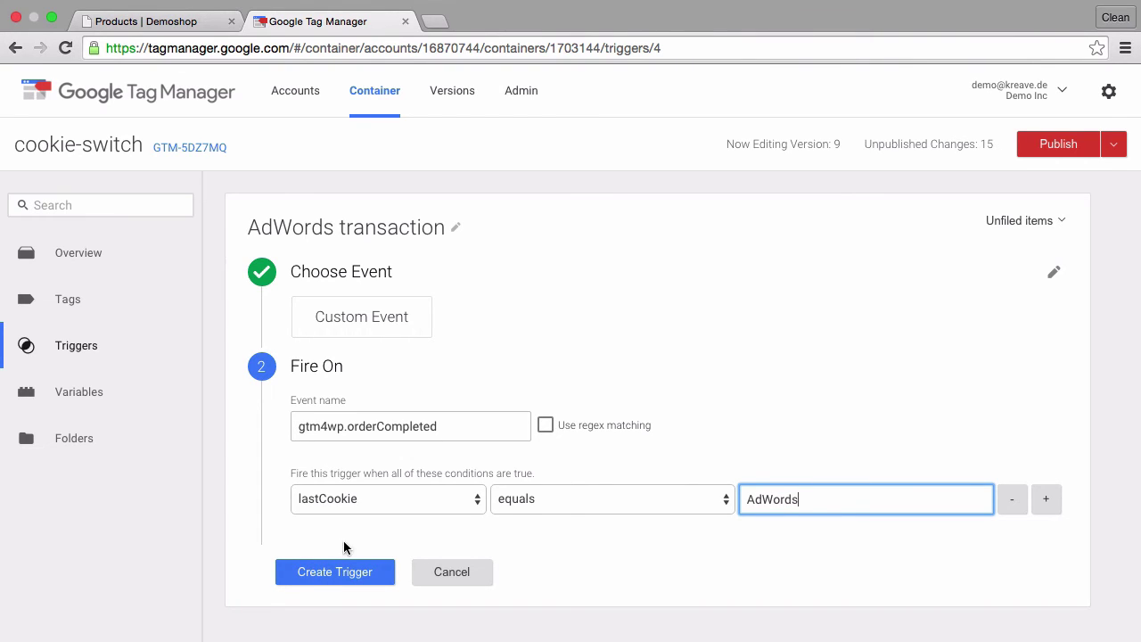
left_click(311, 574)
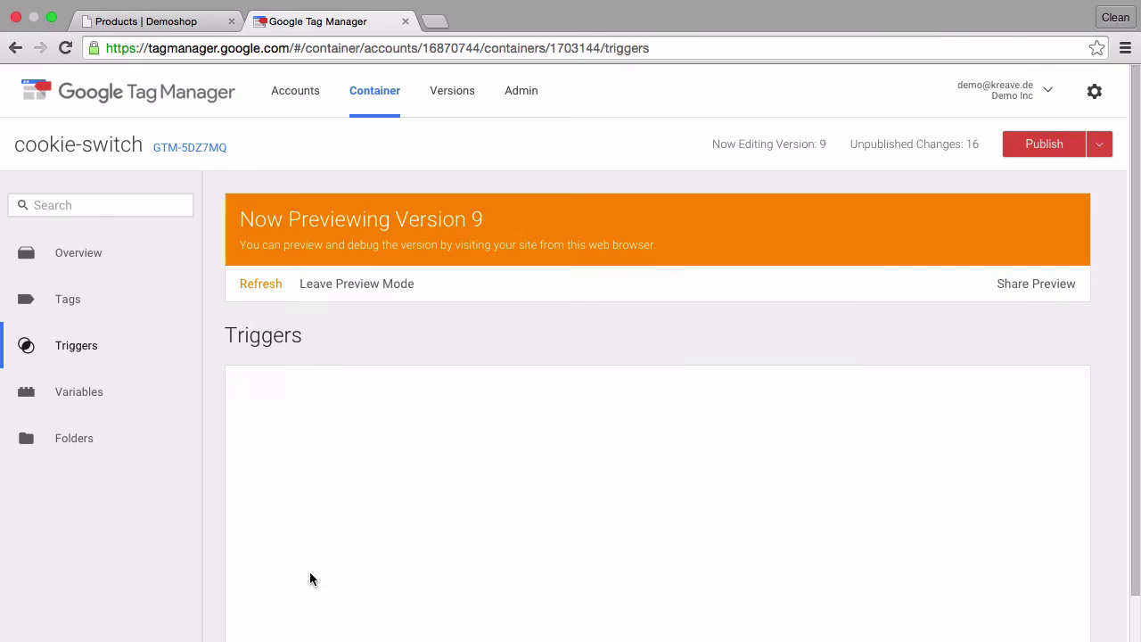
Make the Google AdWords conversion tag fire only on the AdWords transaction trigger.
left_click(76, 303)
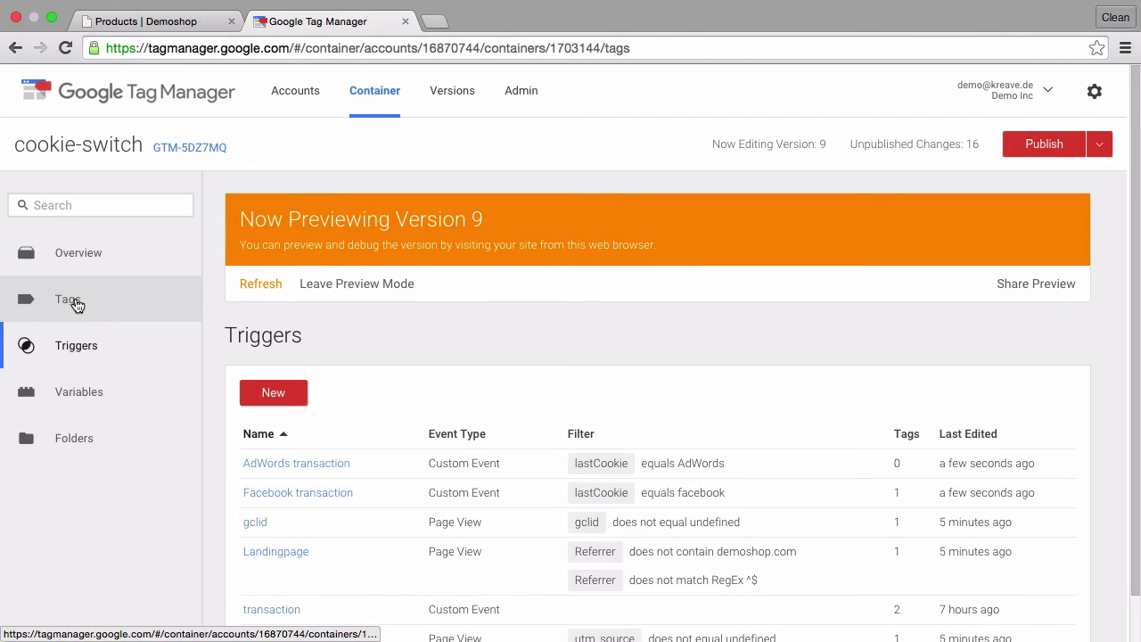
scroll(388, 465, "down", 1)
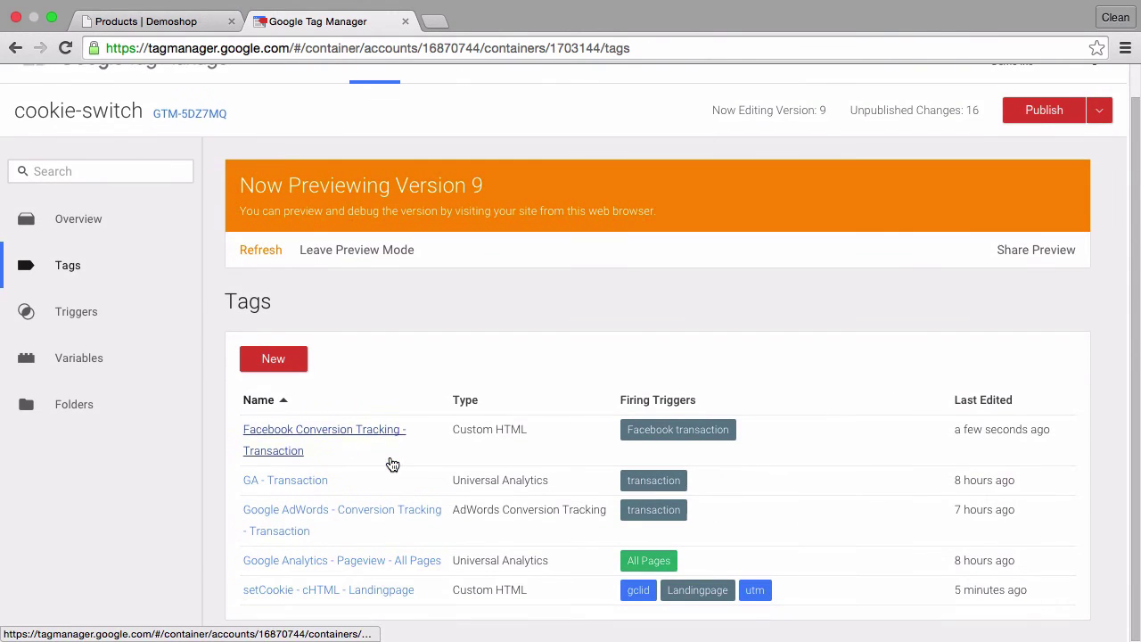
left_click(303, 509)
scroll(429, 512, "down", 3)
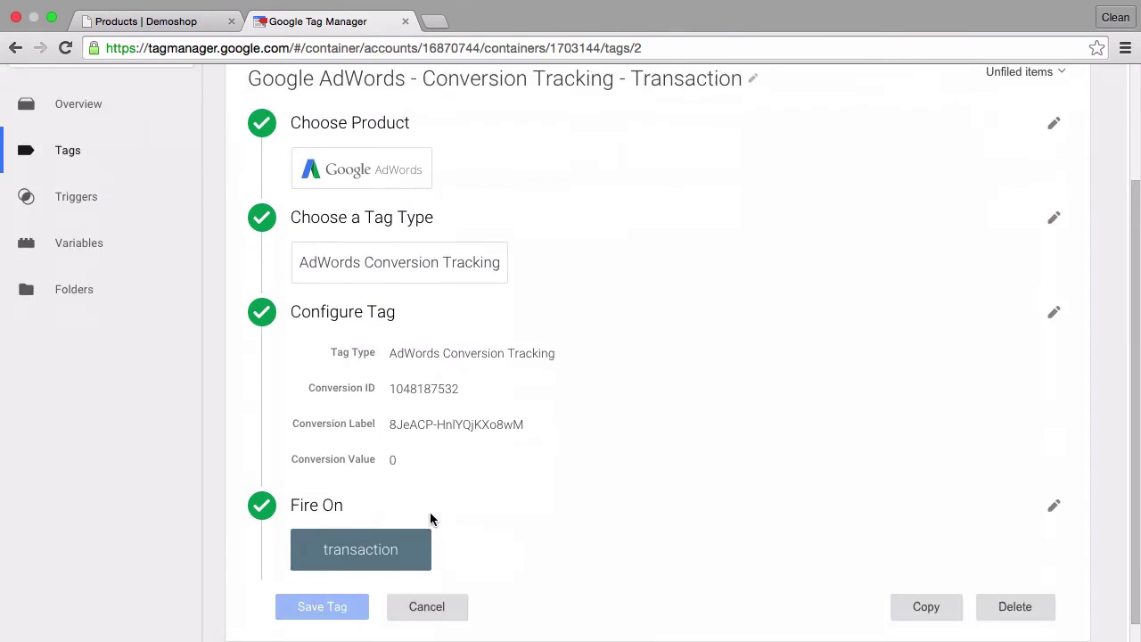
left_click(428, 526)
scroll(402, 578, "down", 3)
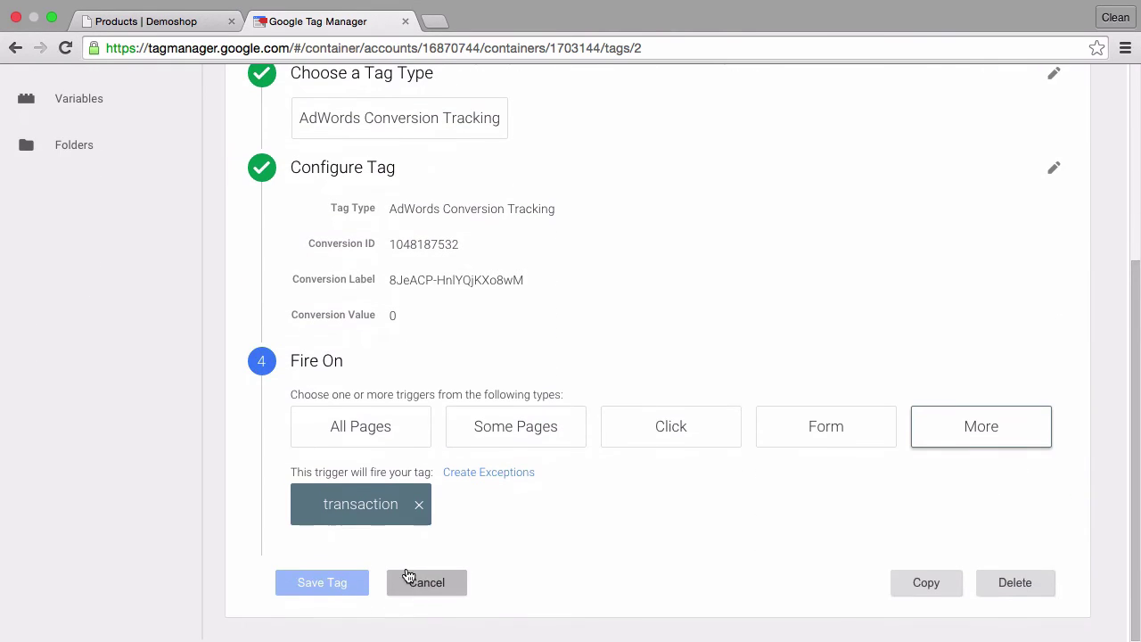
left_click(418, 505)
left_click(1020, 493)
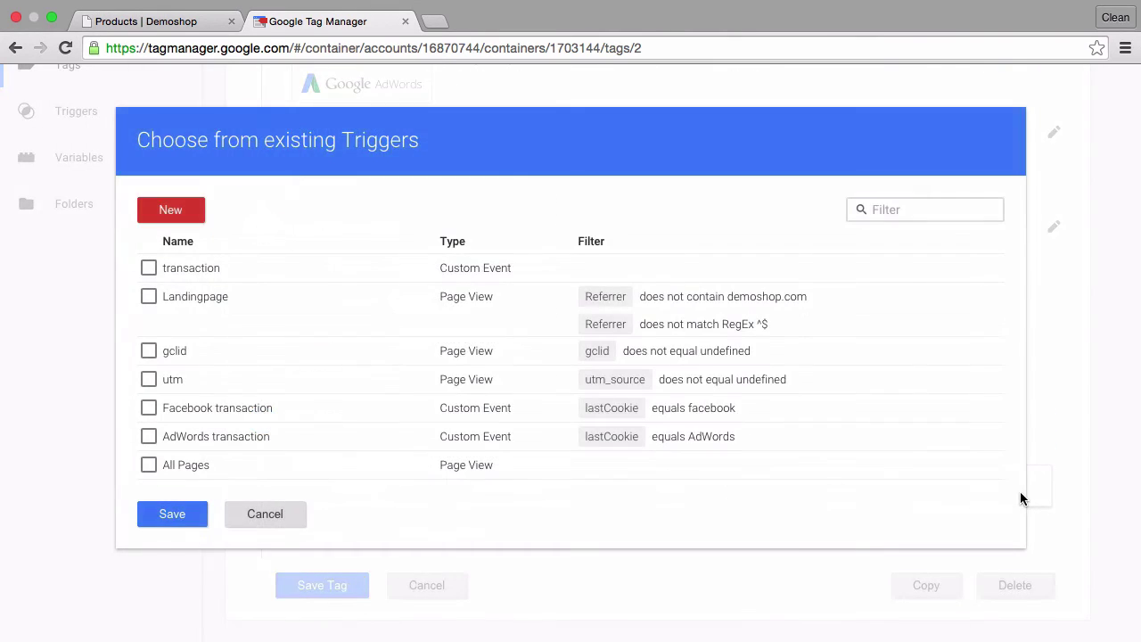
left_click(149, 437)
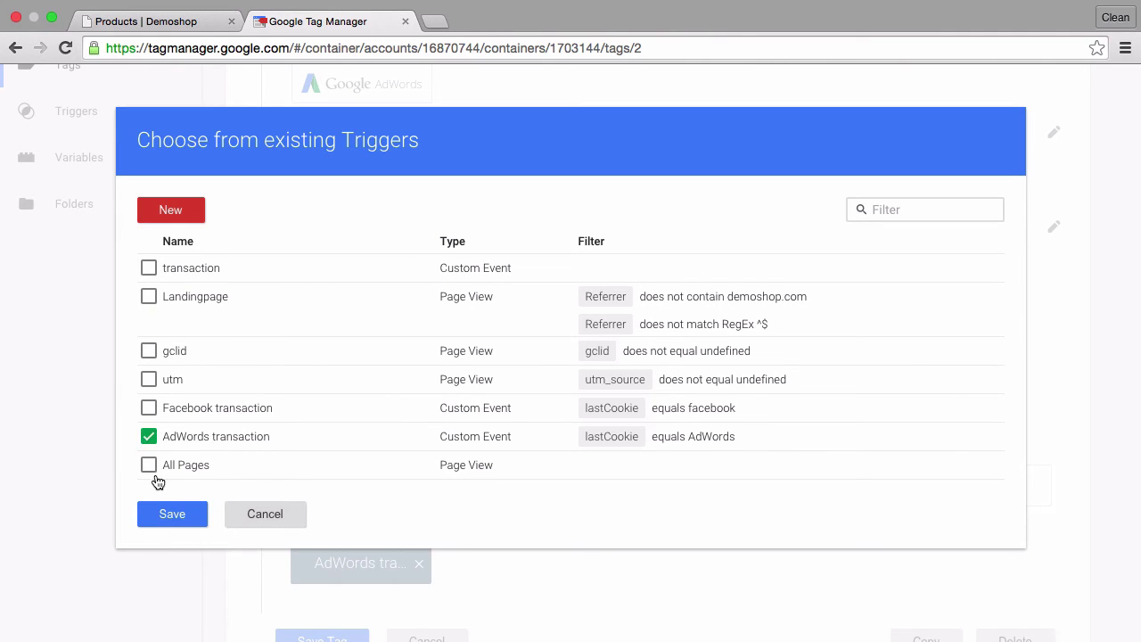
left_click(156, 510)
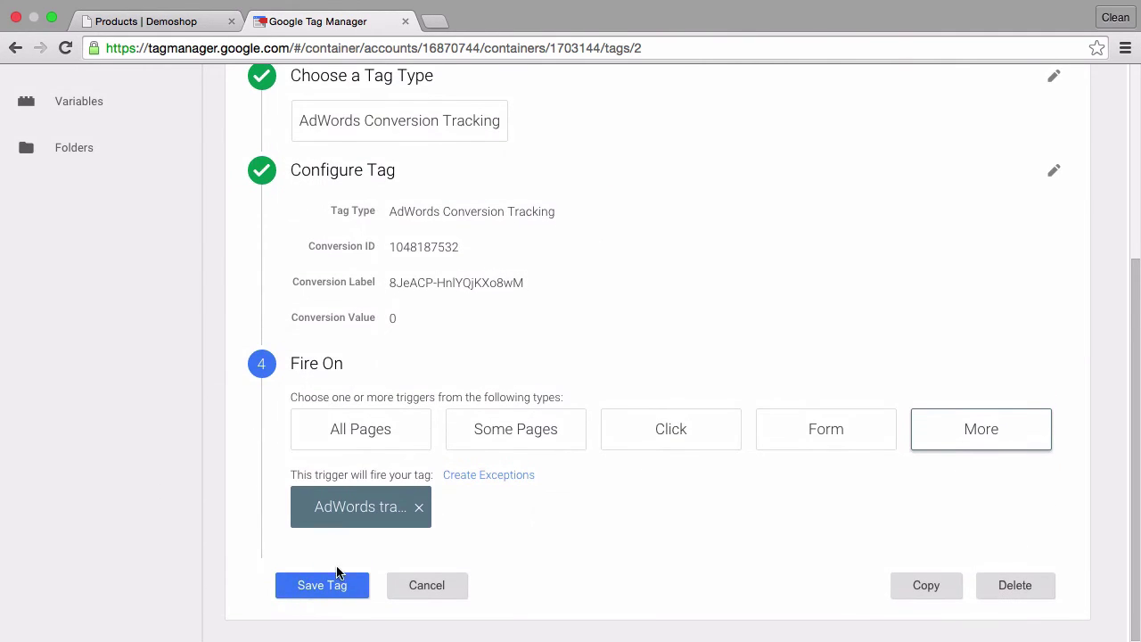
left_click(307, 582)
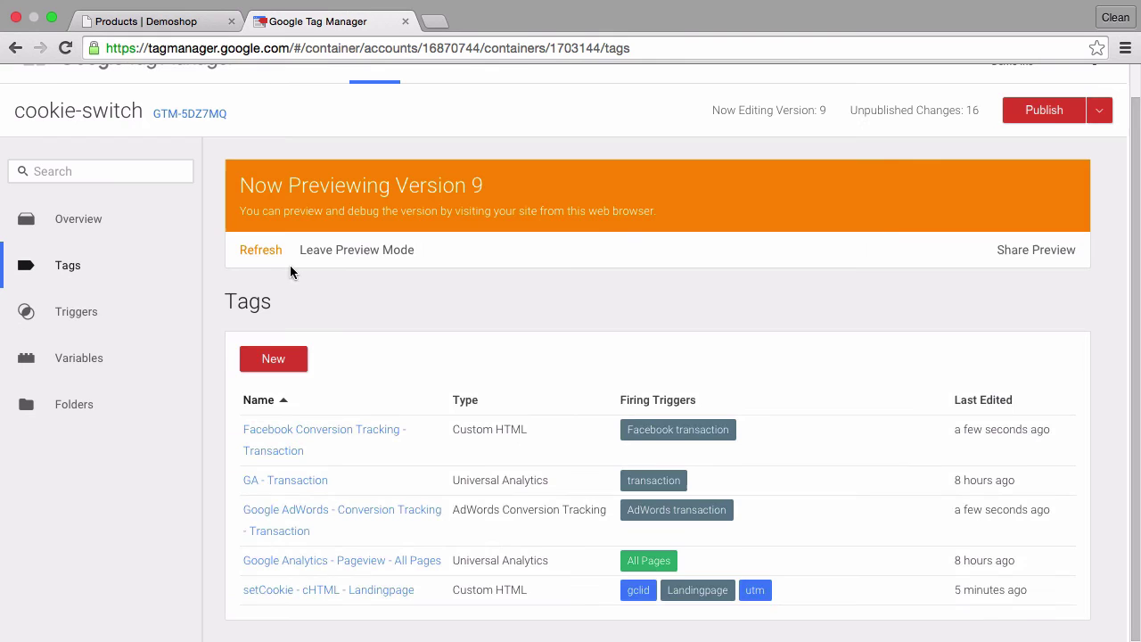
Refresh the preview, reload the Demoshop tab, and add Happy Ninja to the cart.
left_click(268, 250)
left_click(162, 22)
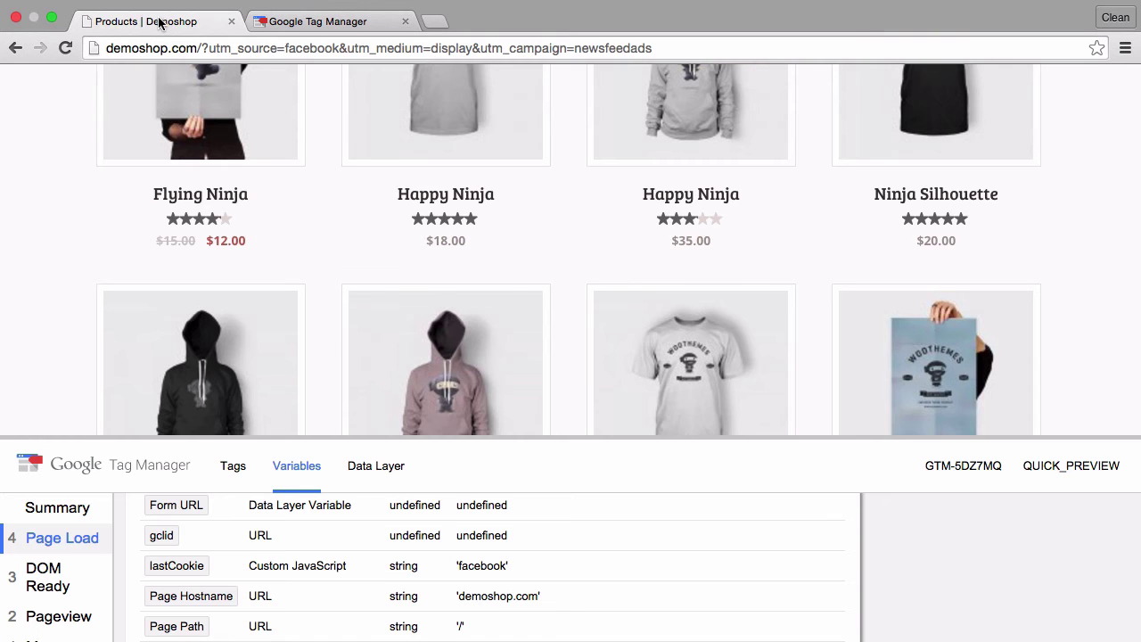
key("ctrl+r")
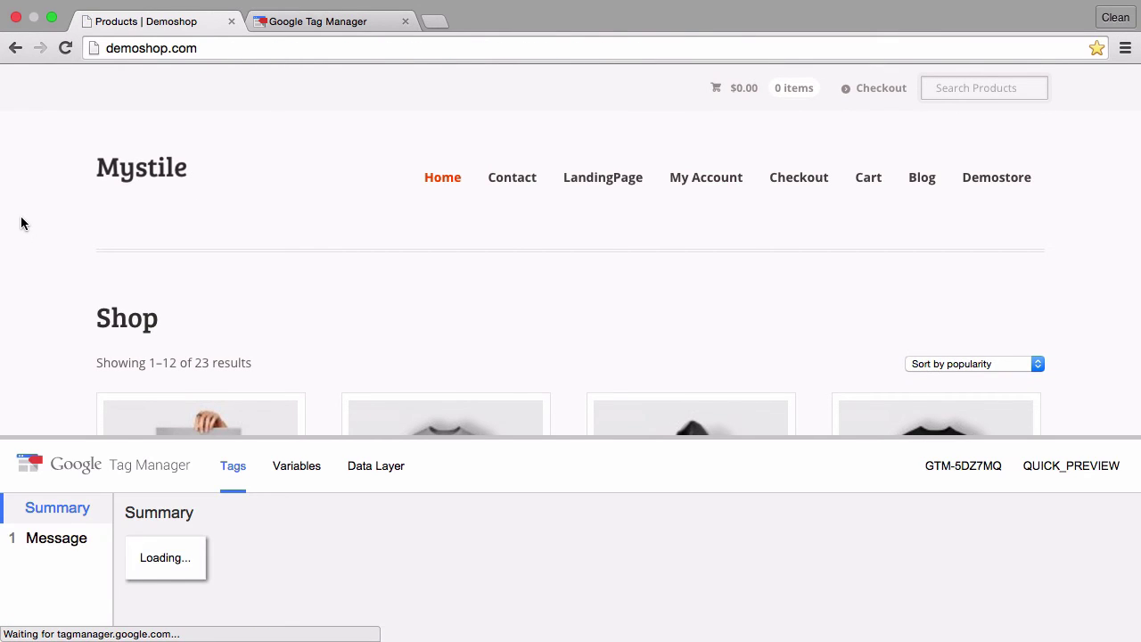
scroll(22, 223, "down", 5)
left_click(462, 350)
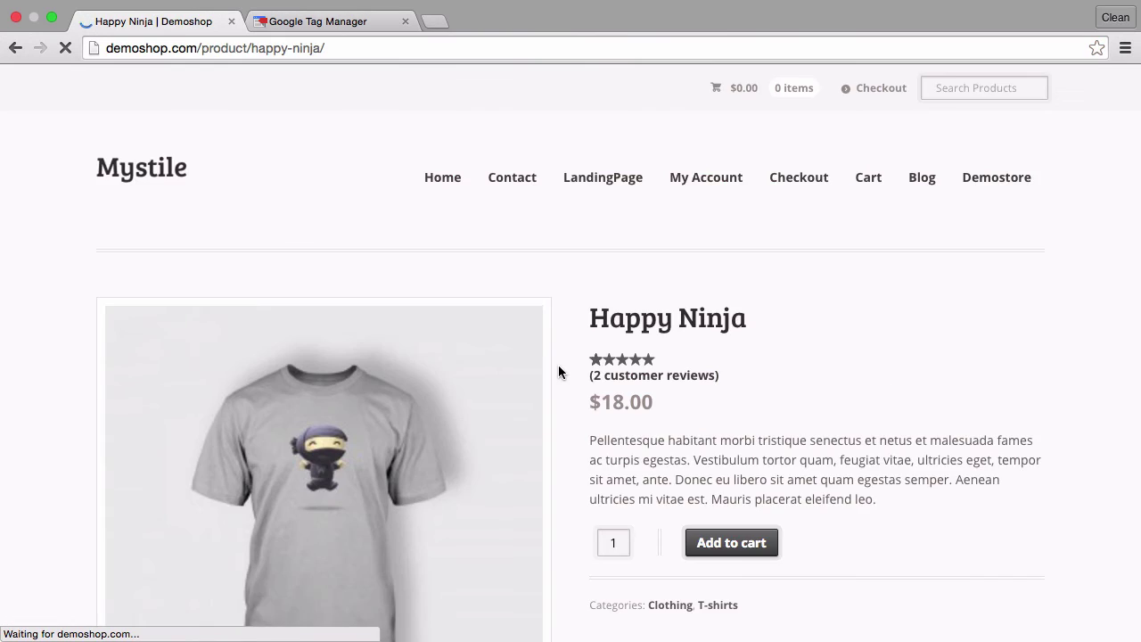
scroll(558, 364, "down", 3)
left_click(769, 312)
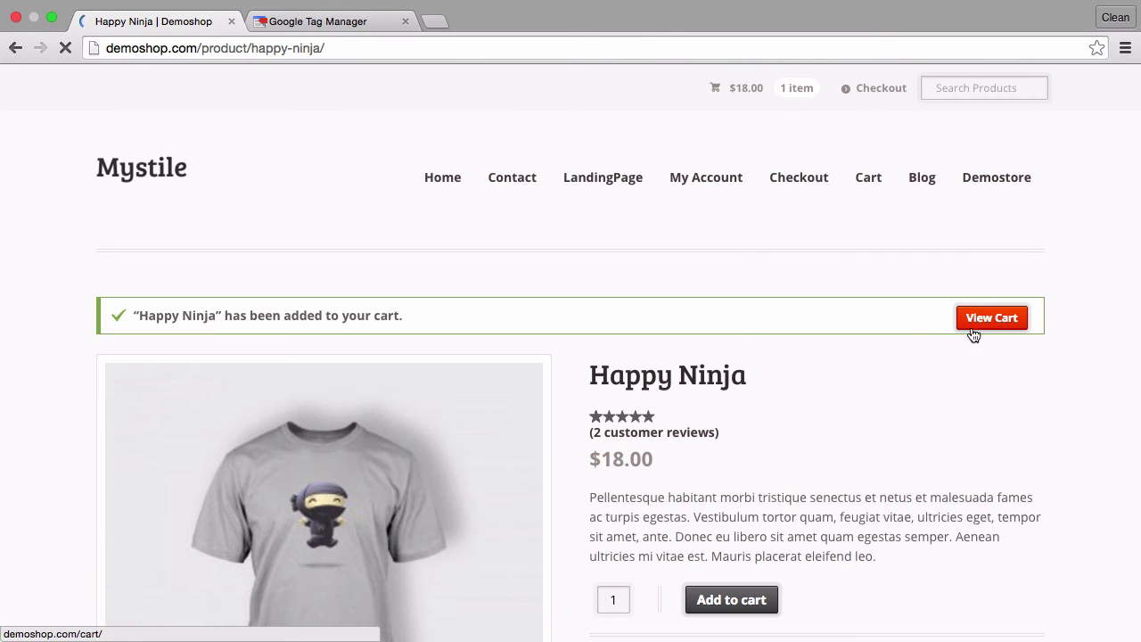
left_click(973, 331)
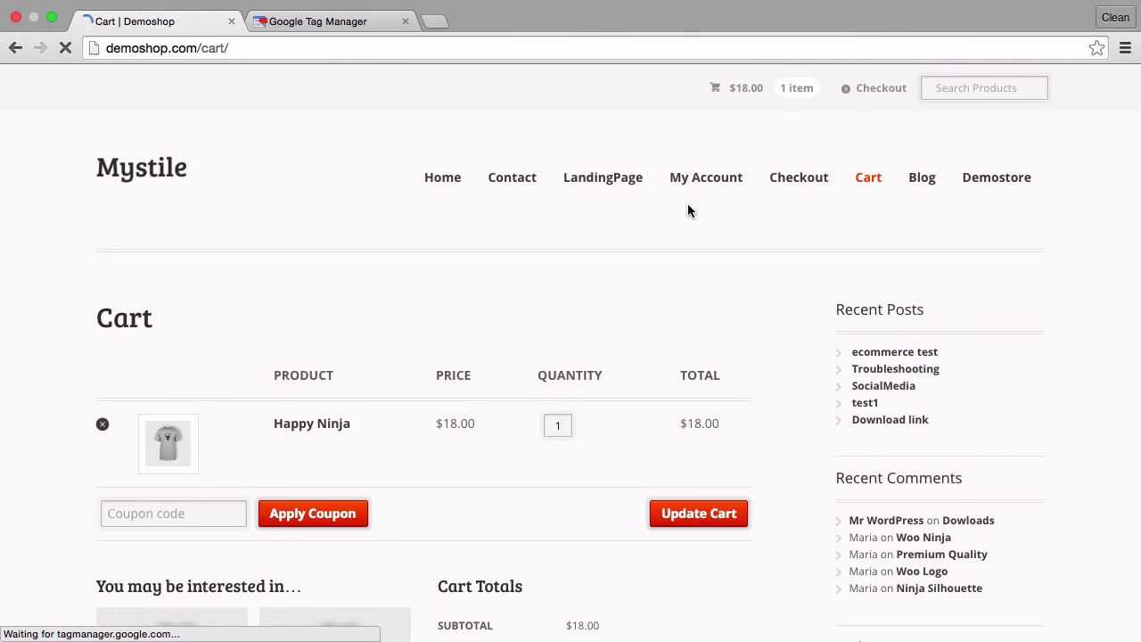
Check out with autofilled saved billing details and place the test order.
scroll(687, 211, "down", 4)
scroll(657, 223, "down", 2)
left_click(475, 356)
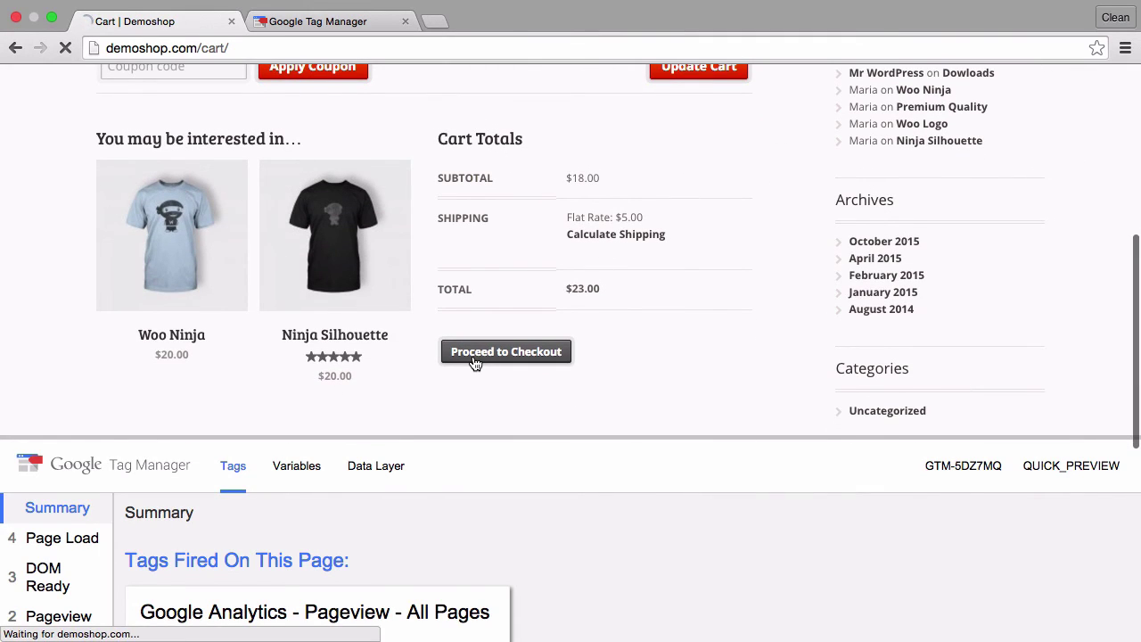
scroll(401, 286, "down", 5)
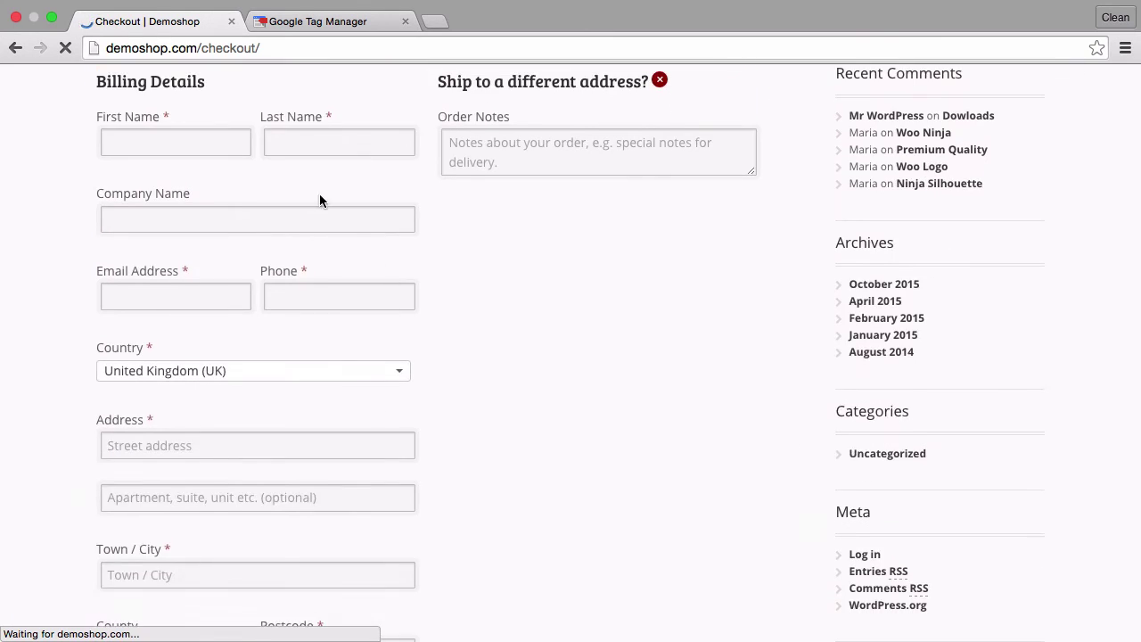
left_click(204, 143)
left_click(160, 174)
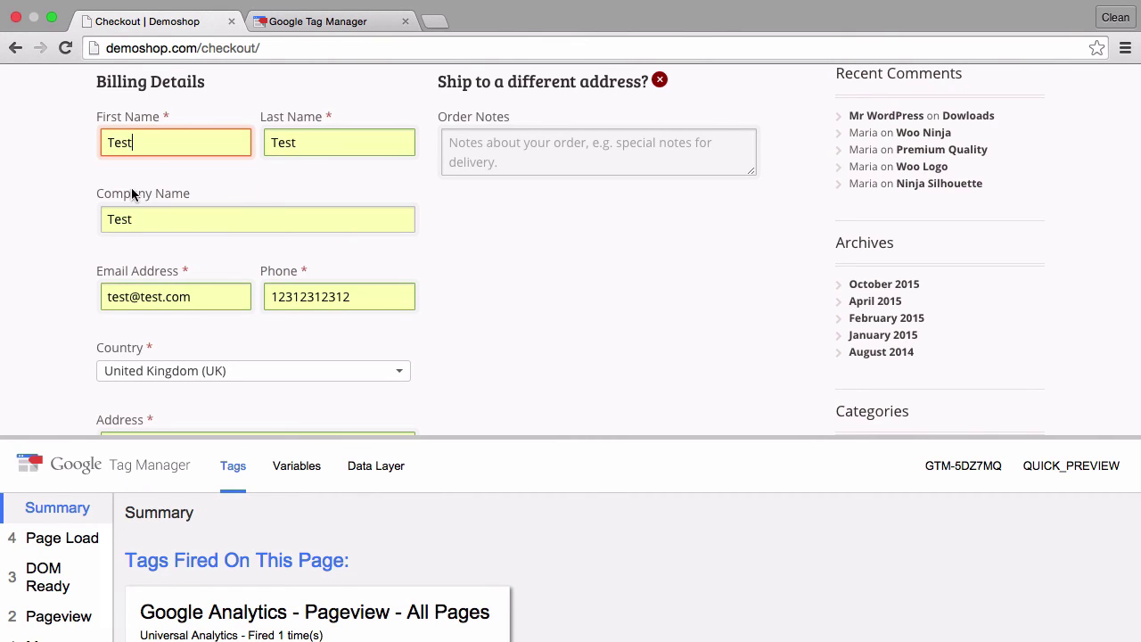
scroll(133, 193, "down", 5)
scroll(70, 250, "down", 5)
scroll(106, 234, "up", 2)
scroll(107, 234, "up", 3)
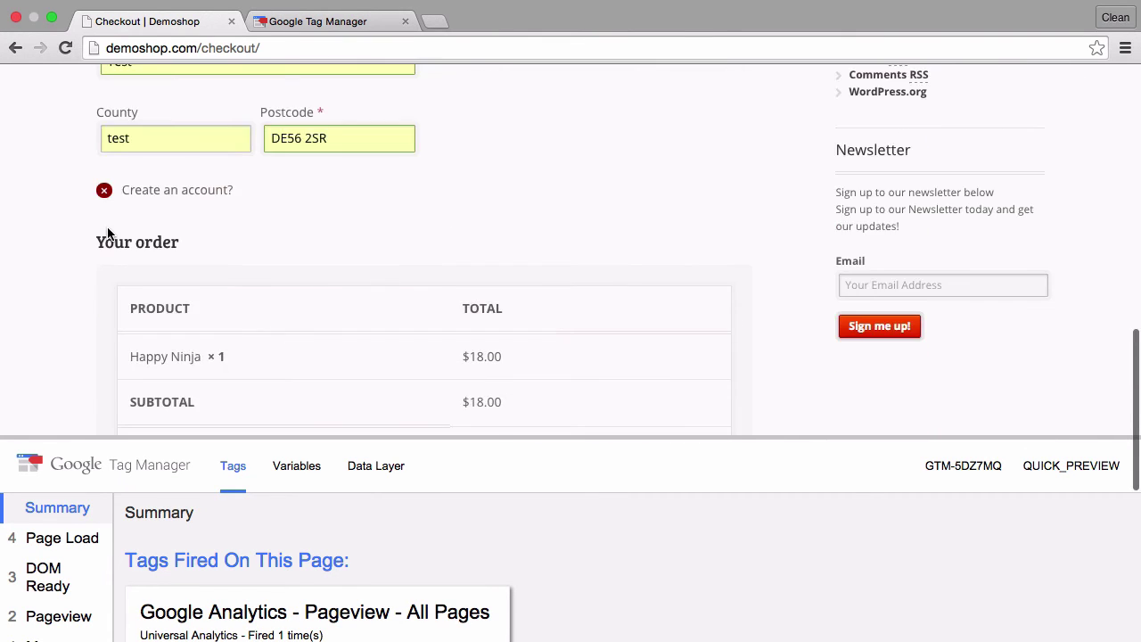
scroll(134, 268, "down", 5)
scroll(152, 313, "down", 1)
left_click(194, 317)
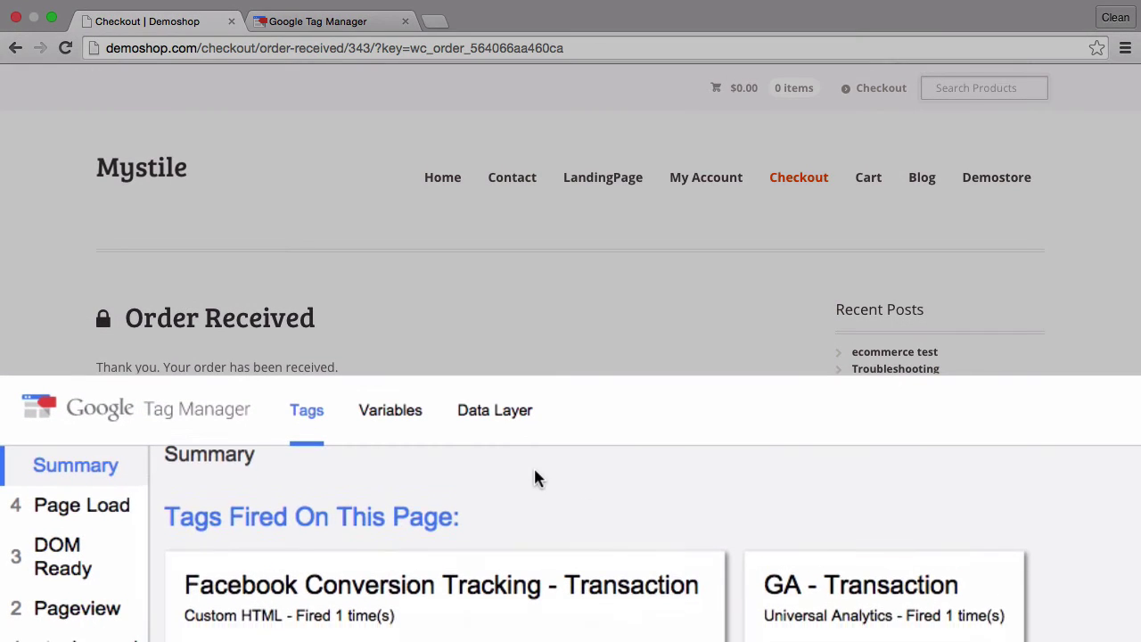
Review the preview's variable values at page load.
scroll(535, 472, "down", 3)
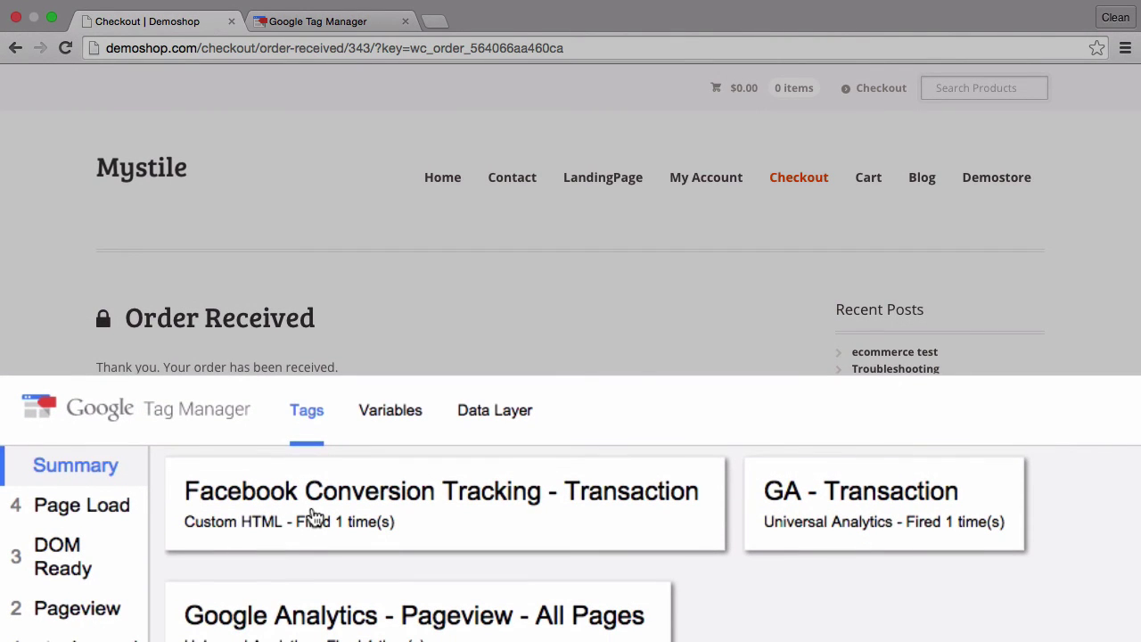
scroll(529, 543, "down", 5)
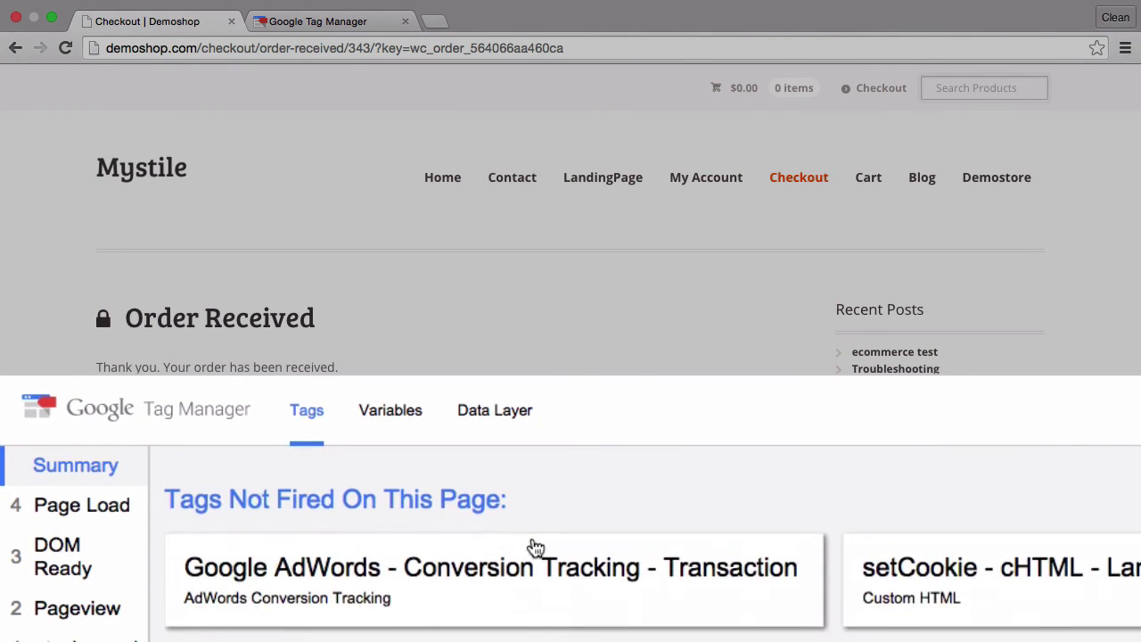
scroll(534, 547, "up", 5)
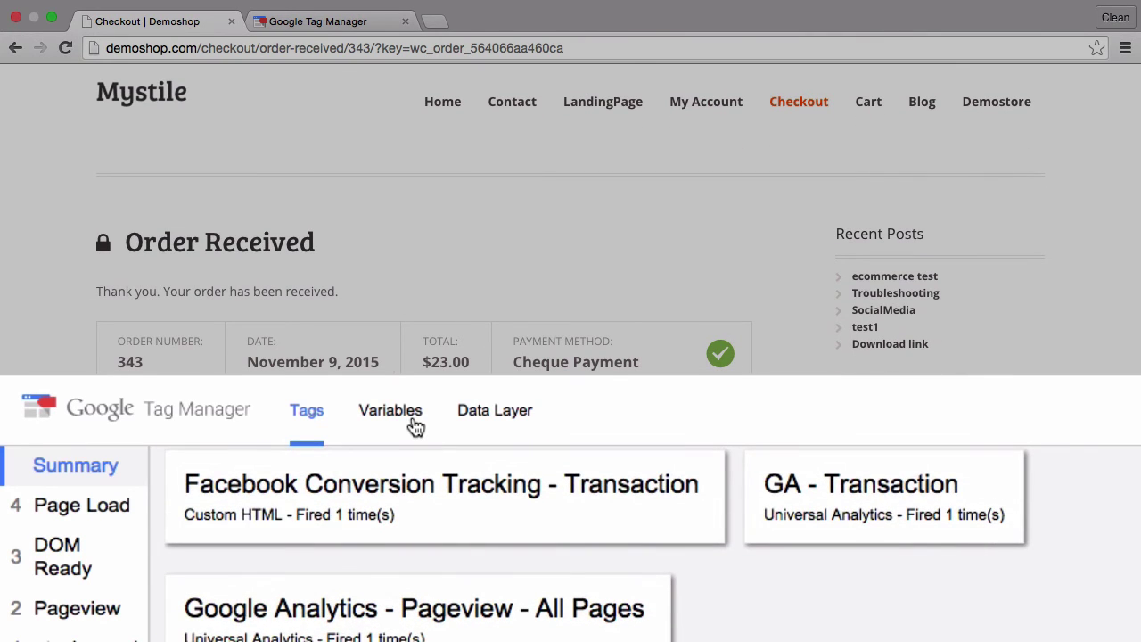
left_click(416, 426)
left_click(82, 505)
scroll(369, 543, "down", 5)
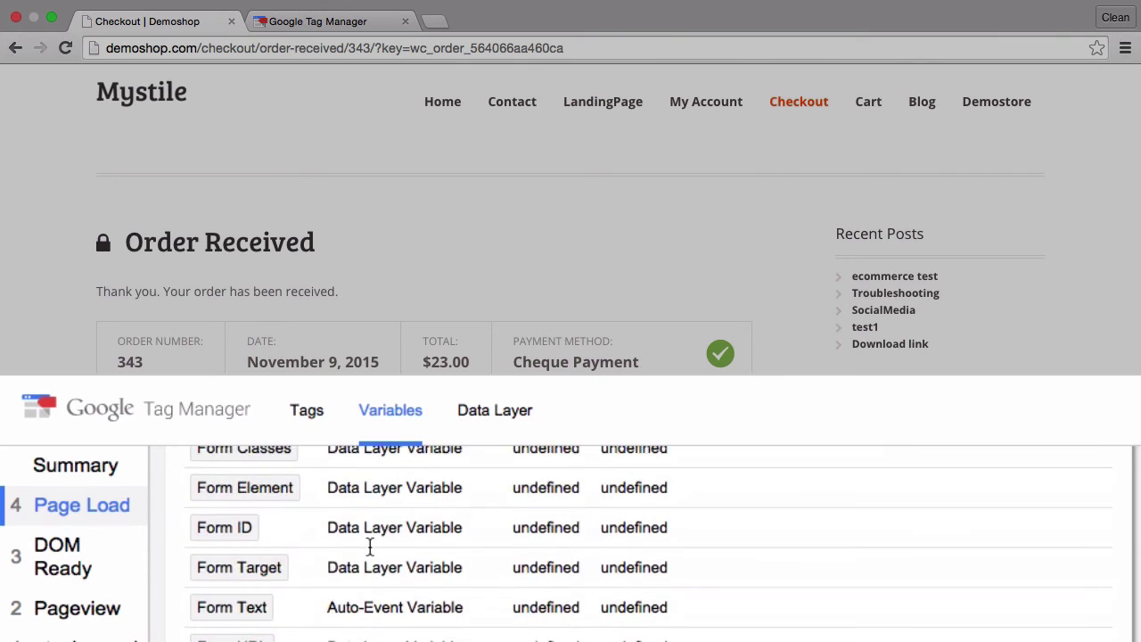
scroll(369, 543, "down", 10)
scroll(369, 545, "up", 5)
scroll(369, 546, "down", 1)
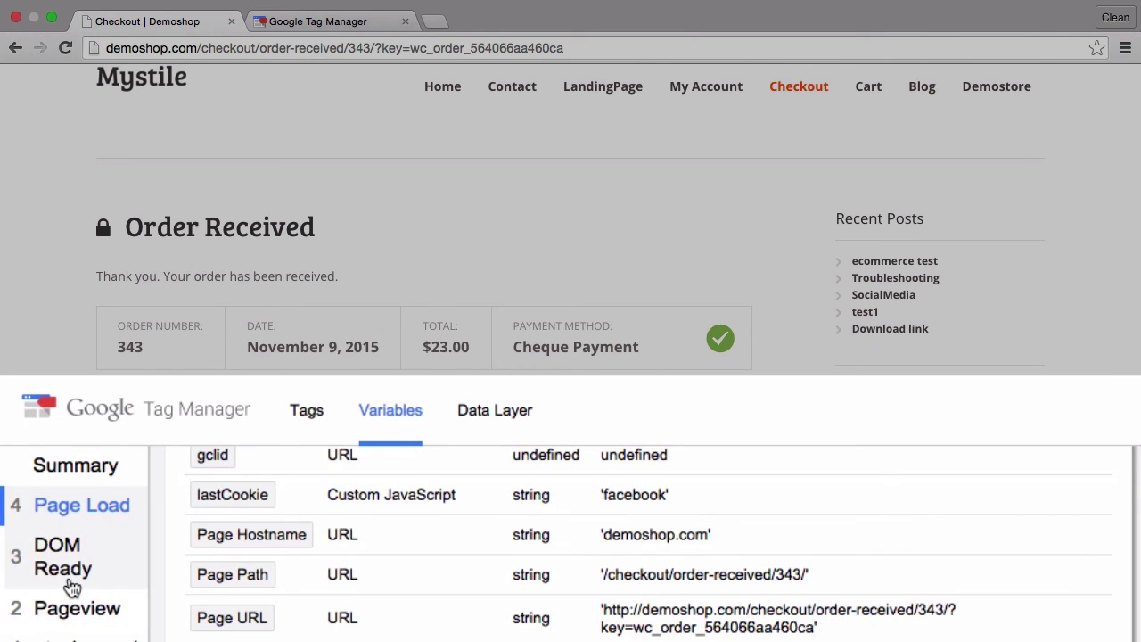
scroll(67, 599, "down", 3)
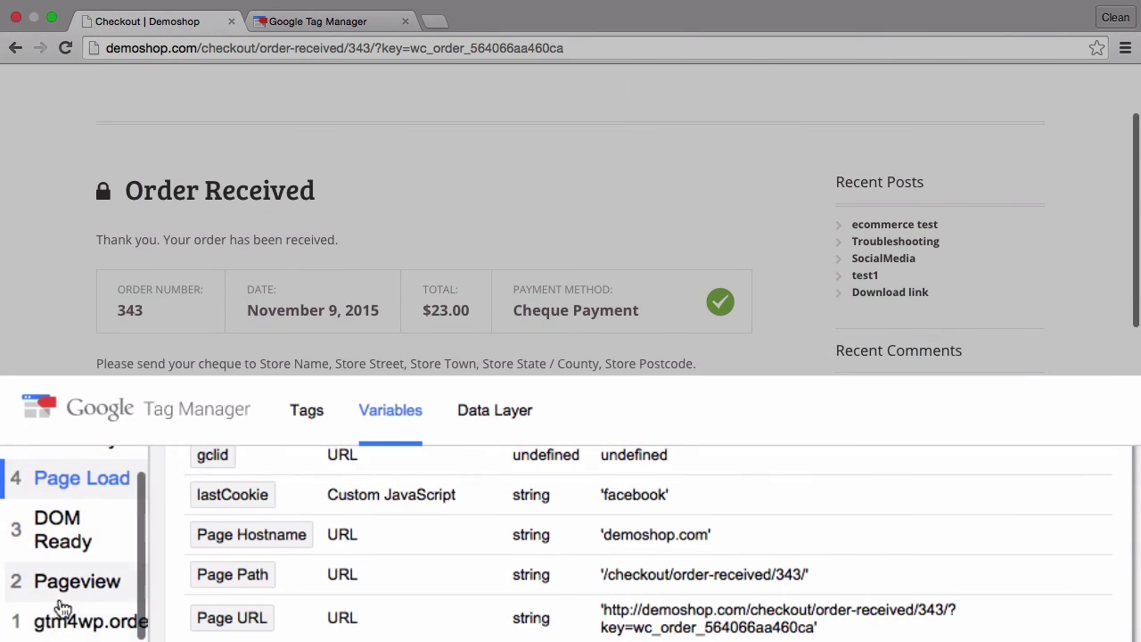
Inspect the Facebook Conversion Tracking - Transaction tag's firing triggers on gtm4wp.orderCompleted.
left_click(93, 620)
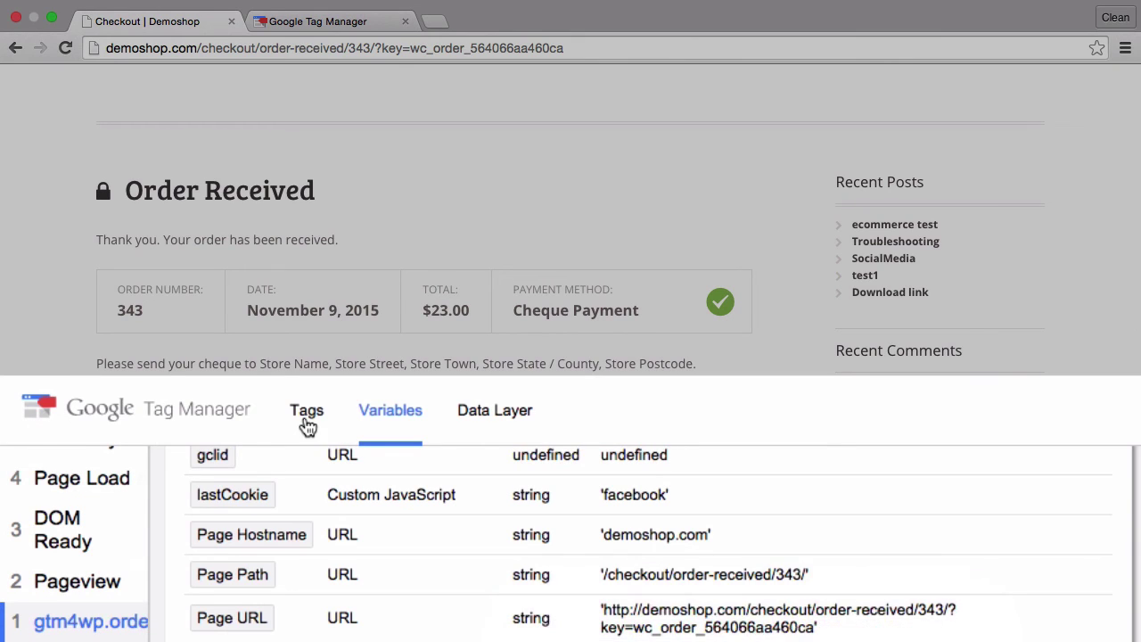
left_click(307, 423)
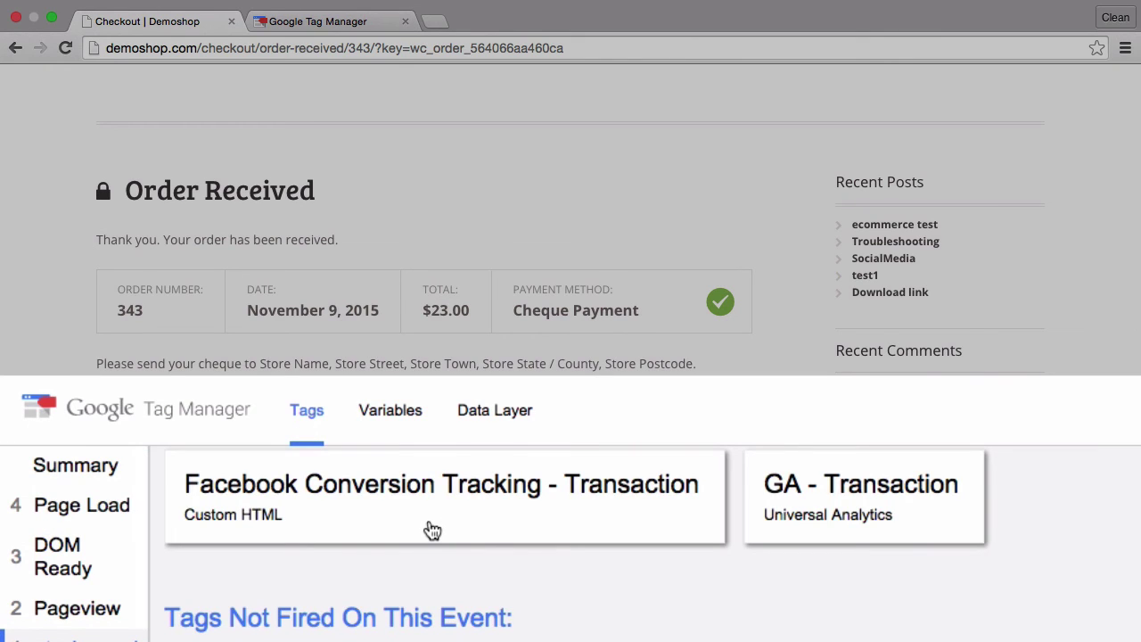
left_click(431, 530)
scroll(423, 557, "down", 3)
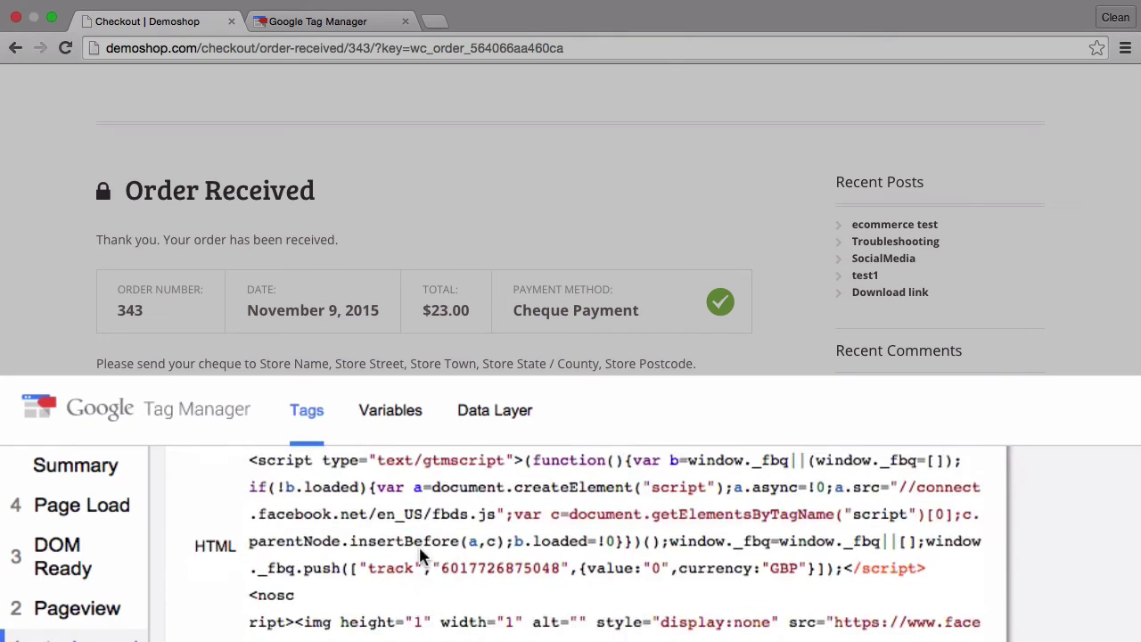
scroll(423, 556, "down", 5)
scroll(423, 556, "down", 1)
scroll(422, 556, "up", 1)
scroll(423, 556, "down", 1)
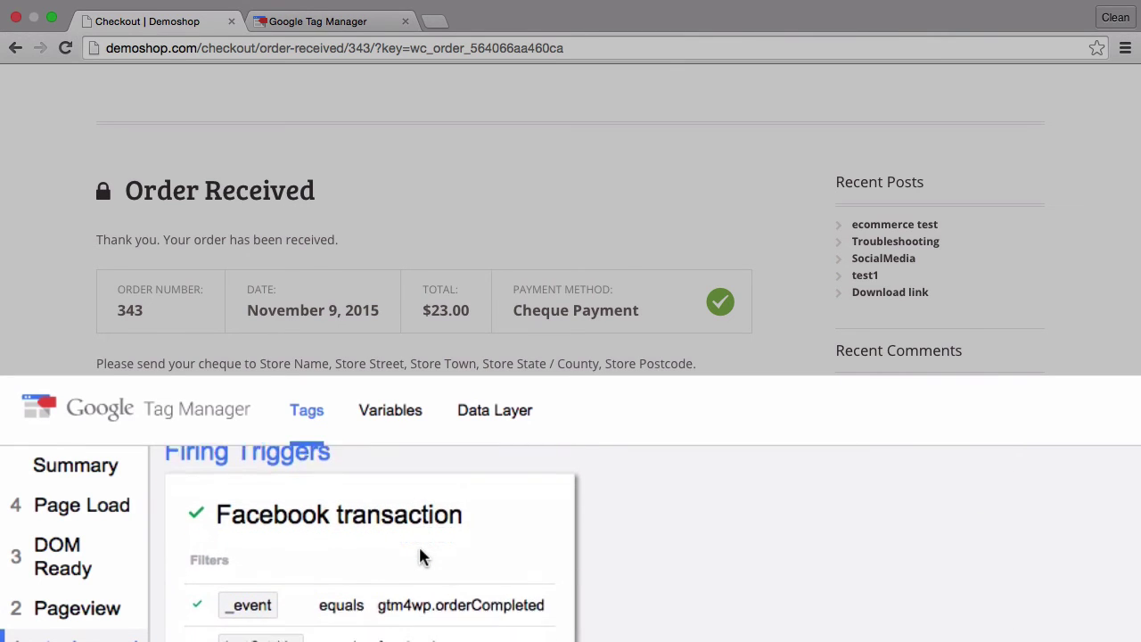
scroll(423, 556, "down", 1)
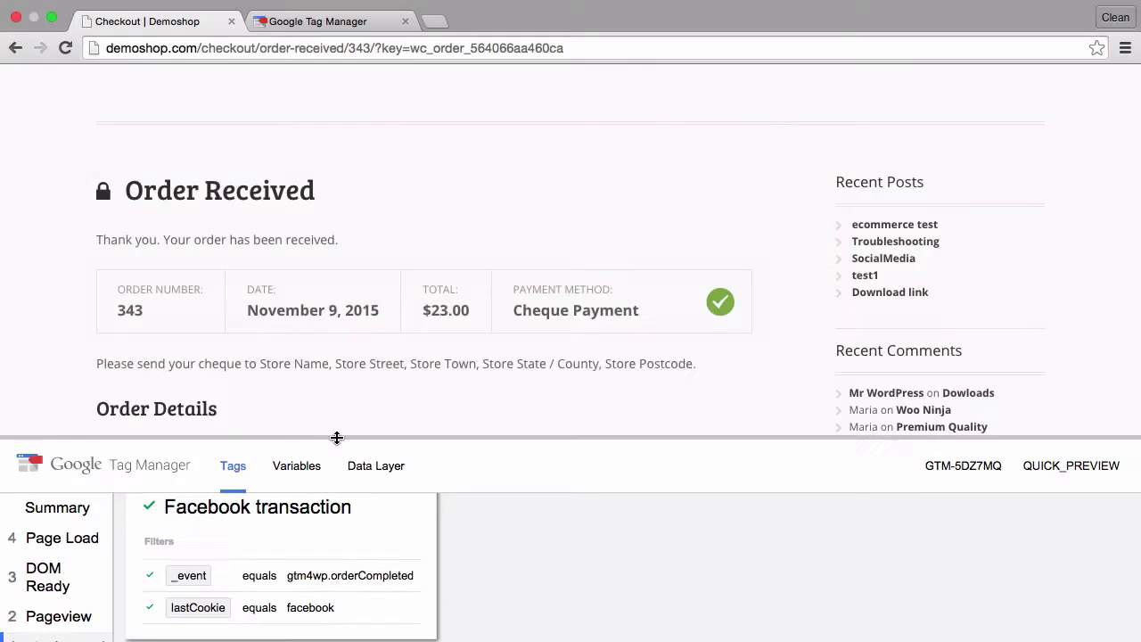
left_click_drag(446, 382, 555, 137)
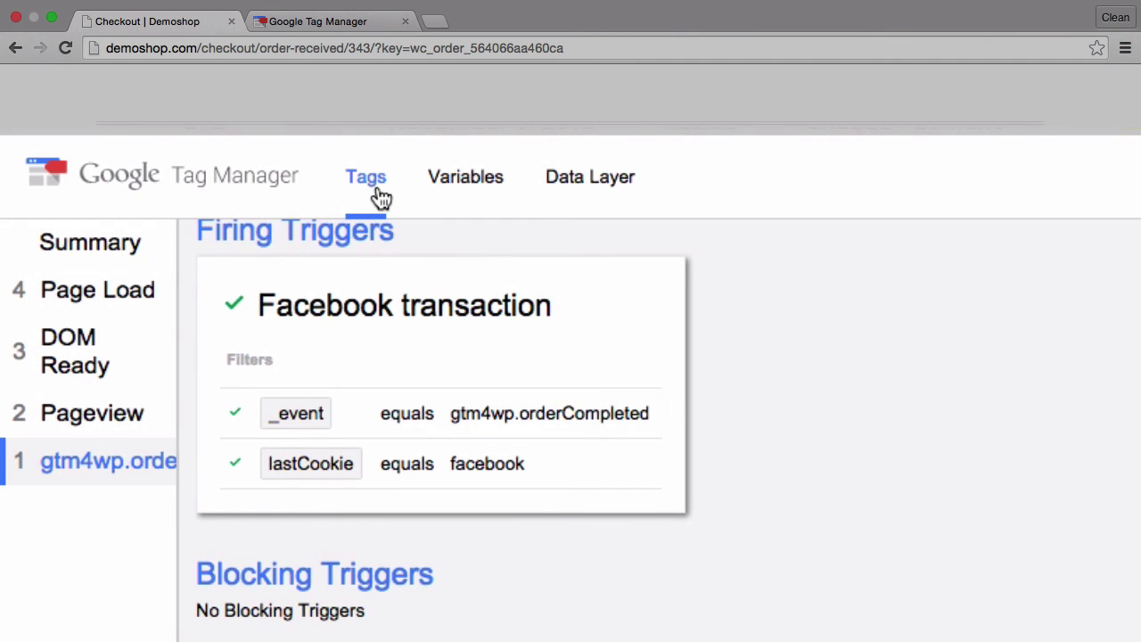
Return to the order event's tag summary and select the page path in the address bar.
left_click(116, 459)
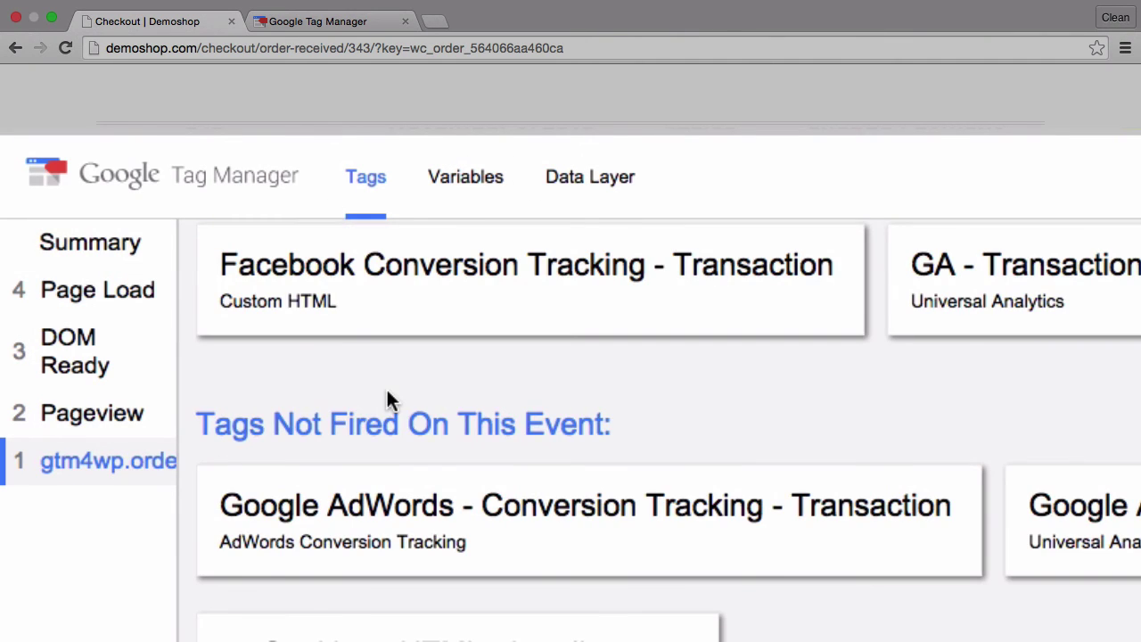
scroll(388, 399, "up", 2)
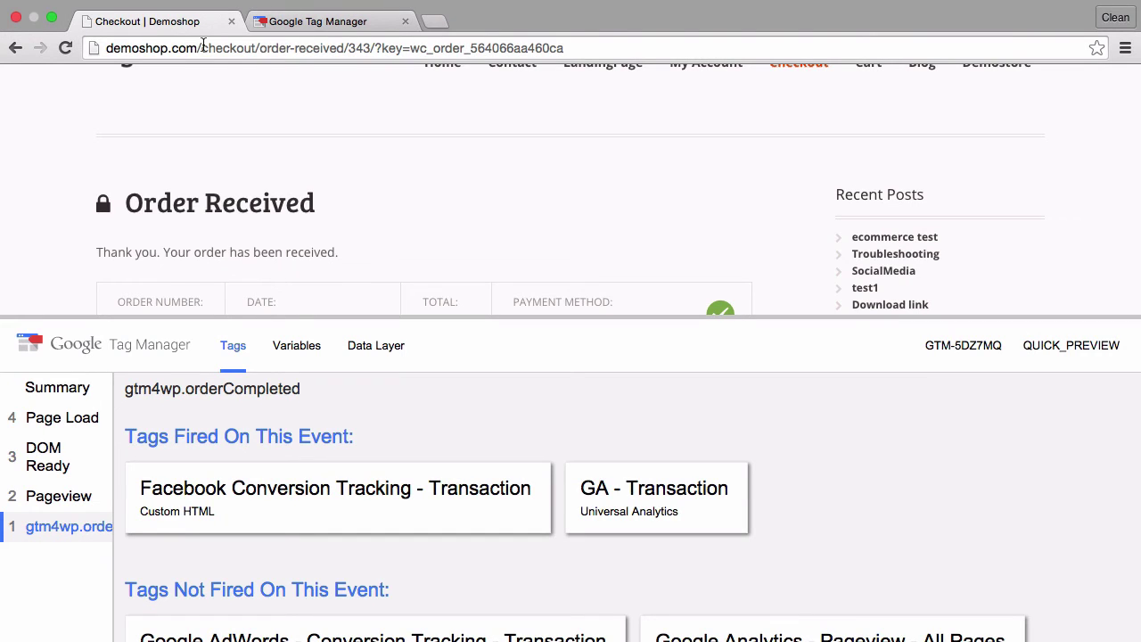
left_click_drag(203, 48, 444, 142)
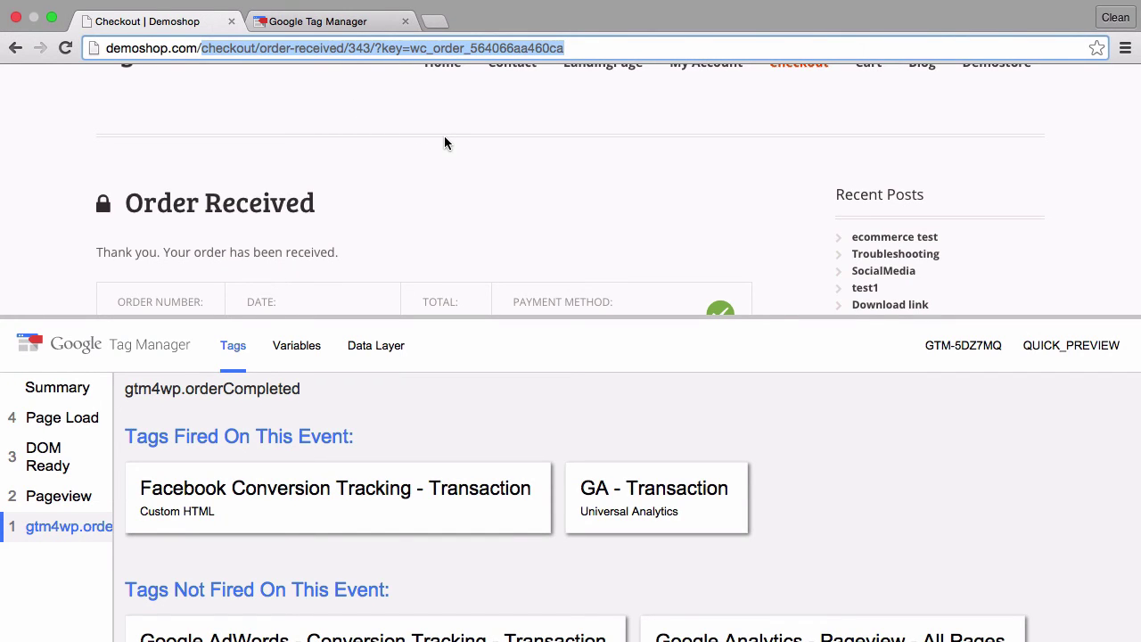
Load the shop with ?gclid=121232 and add the Happy Ninja hoodie to the cart.
type("?")
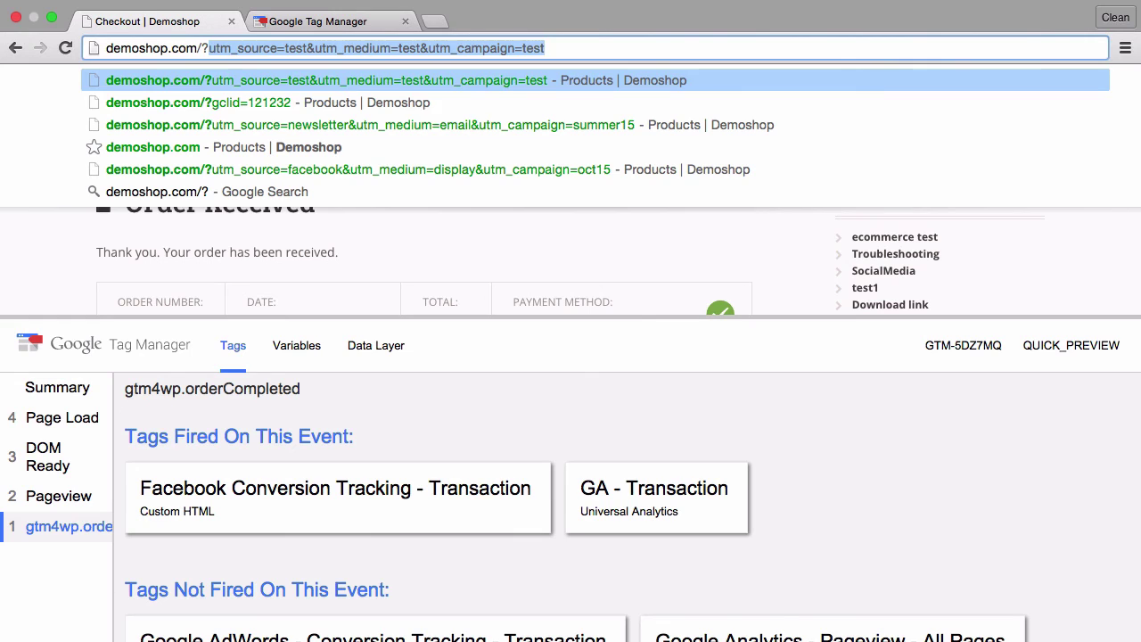
key("Down")
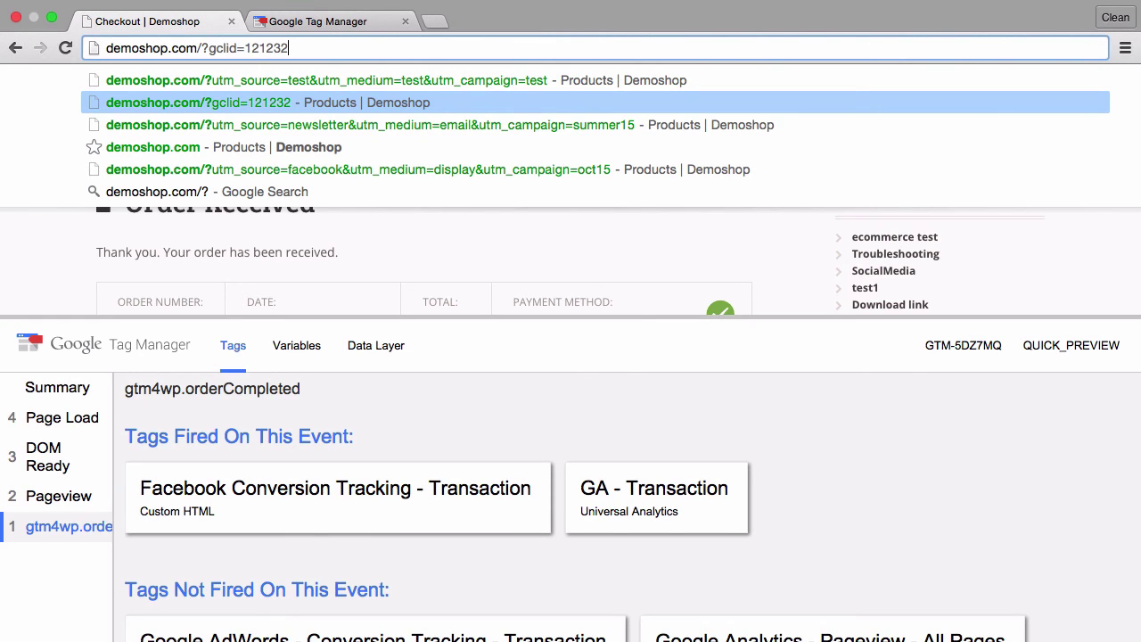
key("Return")
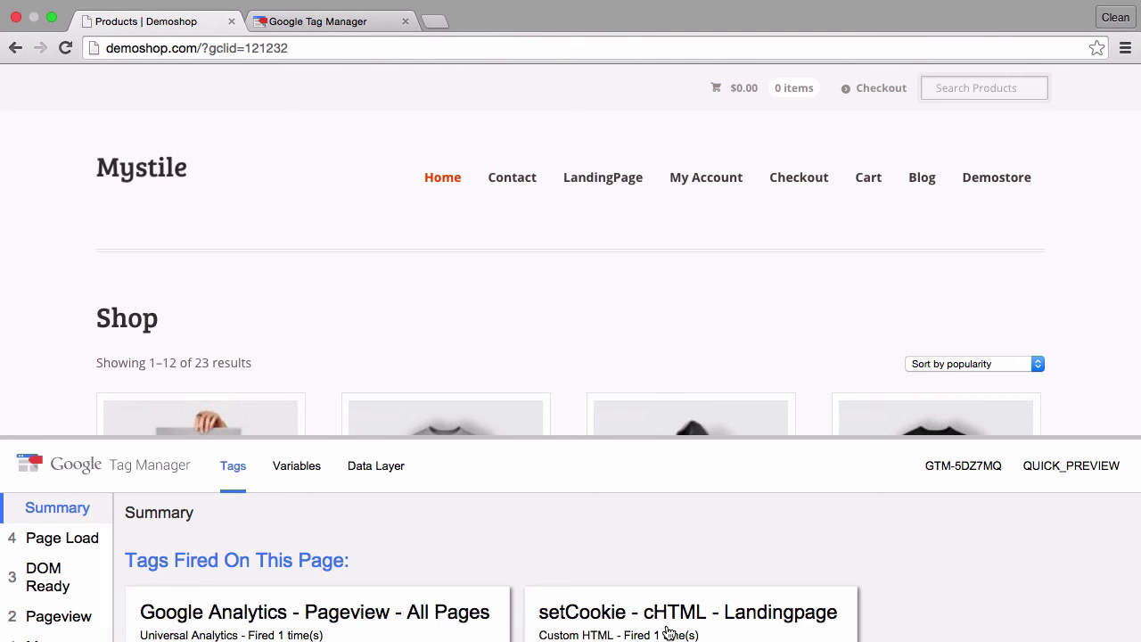
scroll(373, 235, "down", 5)
left_click(682, 318)
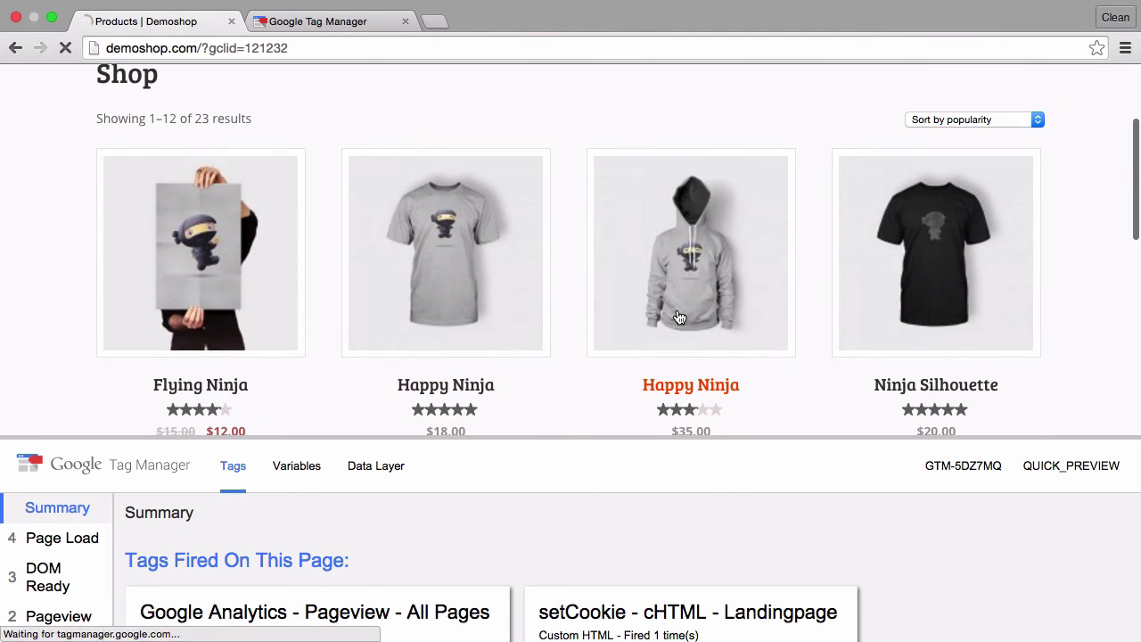
scroll(675, 318, "down", 4)
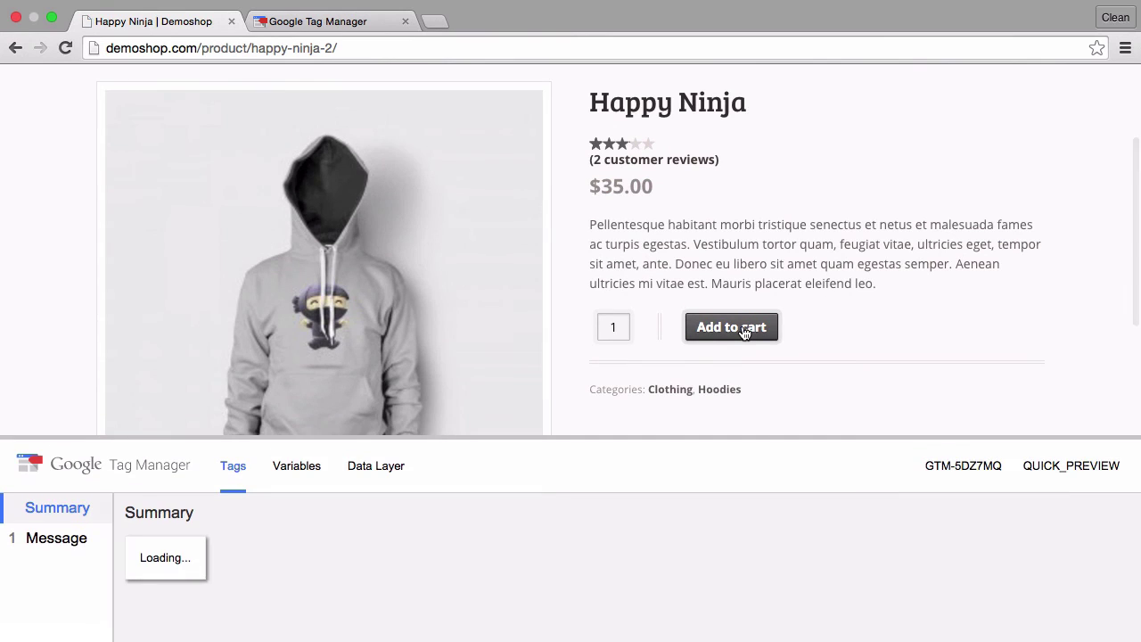
left_click(745, 328)
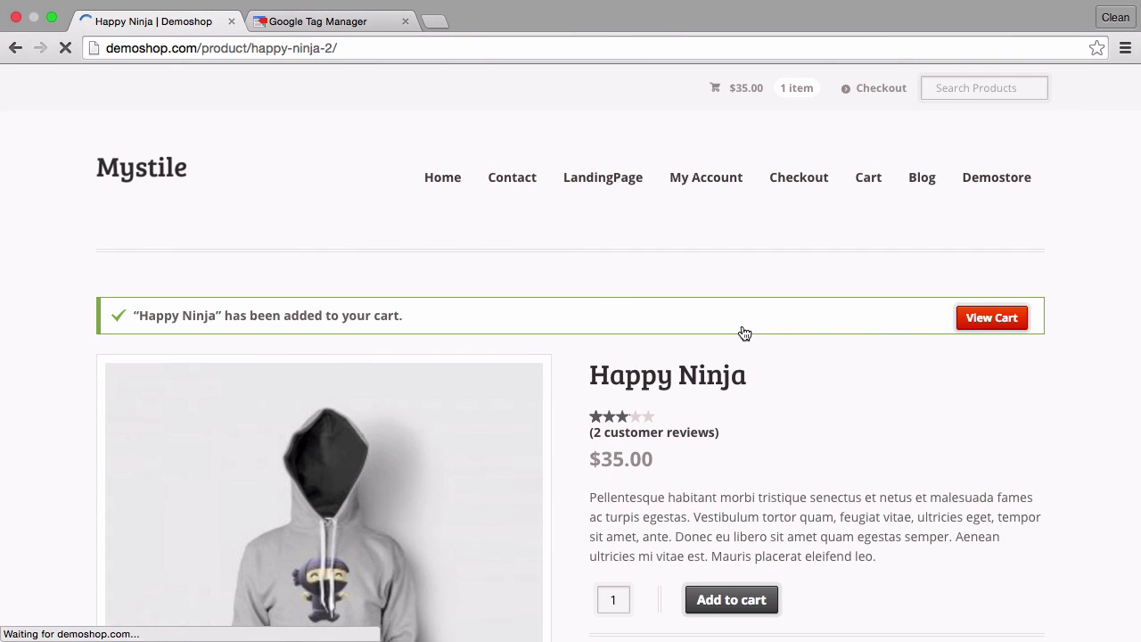
left_click(1025, 317)
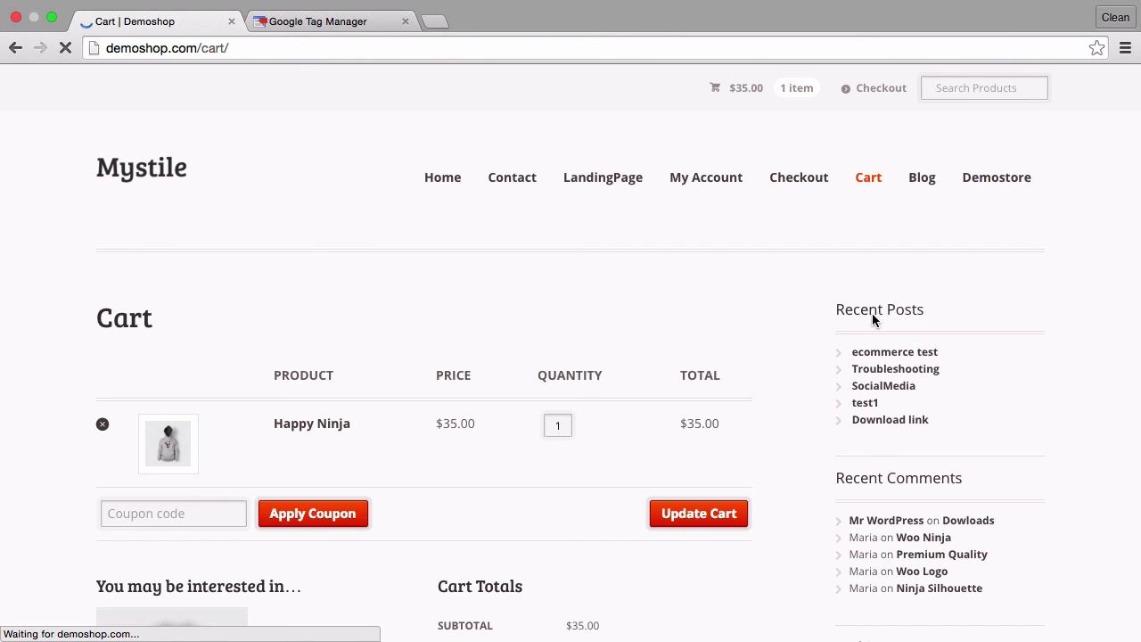
Check out with autofilled saved billing details and place the test order.
scroll(585, 419, "down", 15)
scroll(577, 294, "up", 2)
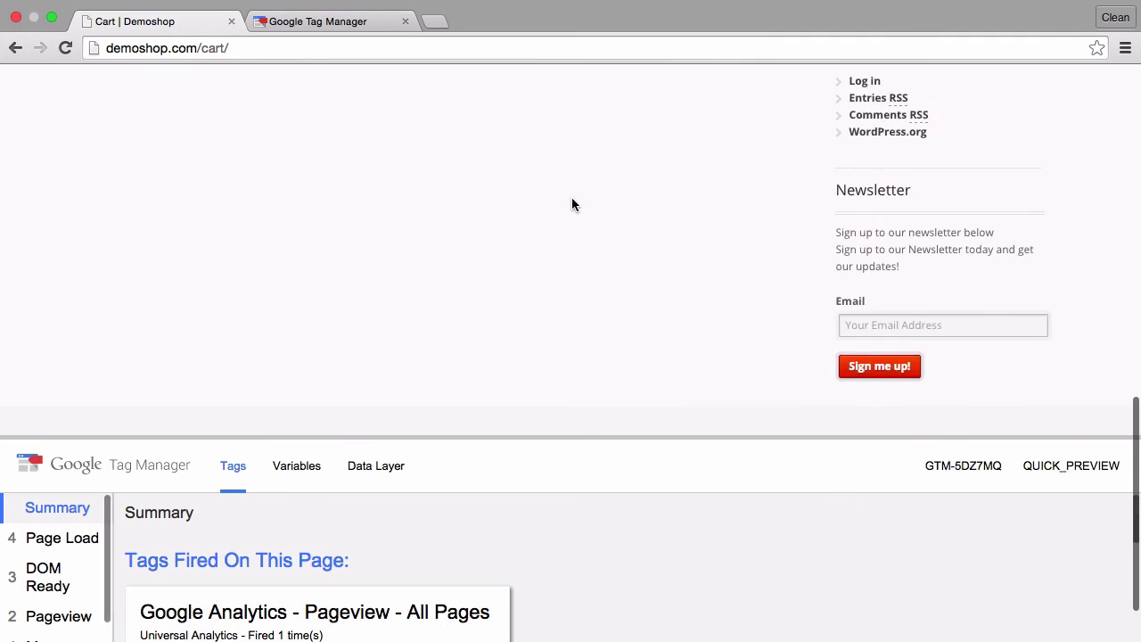
scroll(572, 197, "up", 4)
left_click(534, 210)
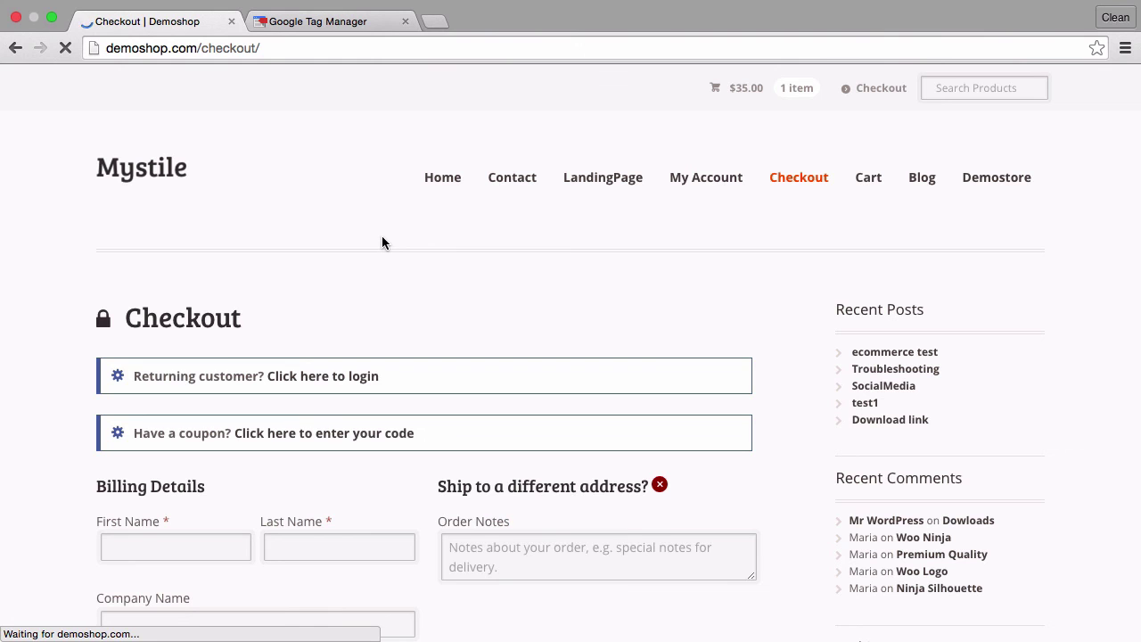
scroll(348, 292, "down", 5)
left_click(209, 181)
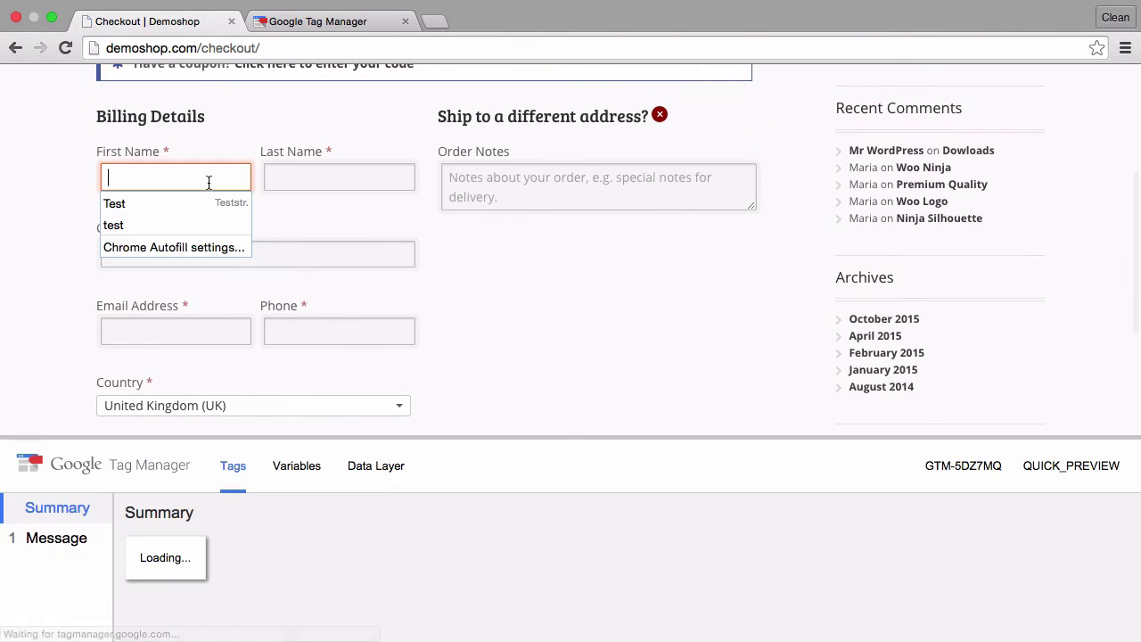
left_click(162, 207)
scroll(60, 247, "down", 5)
scroll(61, 246, "down", 5)
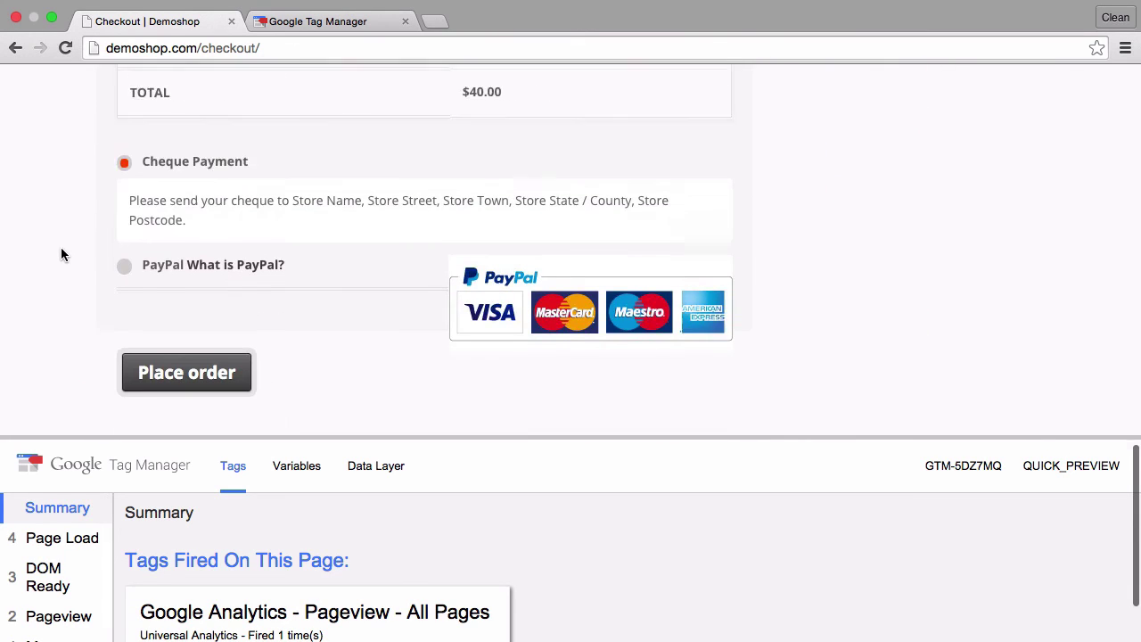
scroll(61, 246, "down", 2)
left_click(193, 291)
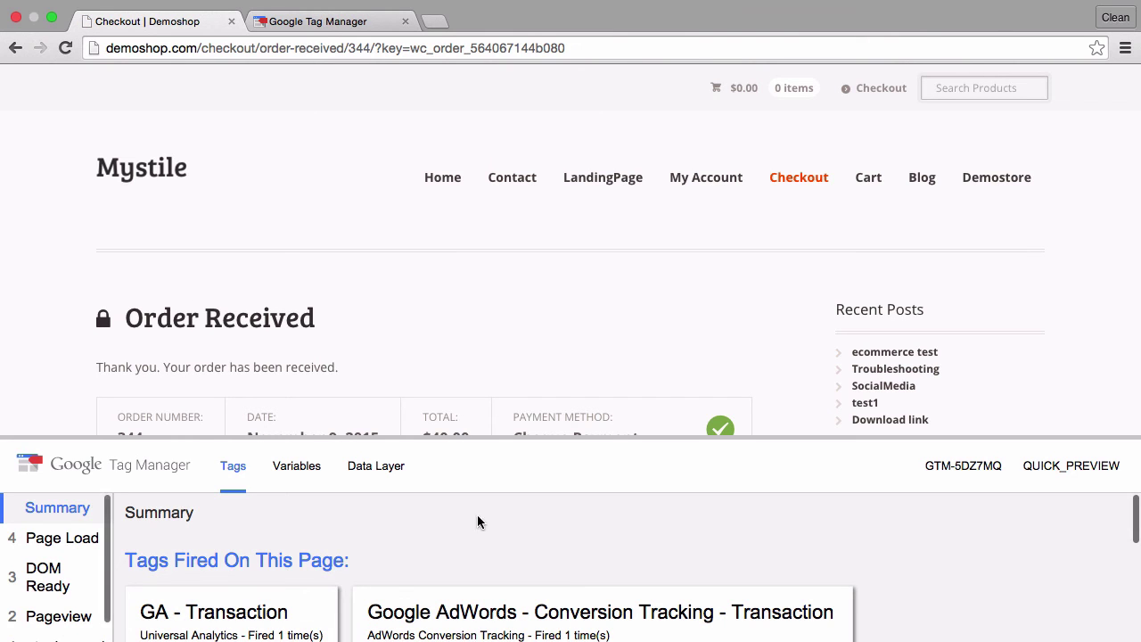
Enlarge the debugger and check the AdWords tag fired on gtm4wp.orderCompleted via lastCookie equals AdWords.
mouse_move(419, 432)
left_mouse_down()
mouse_move(451, 249)
mouse_move(455, 116)
left_mouse_up()
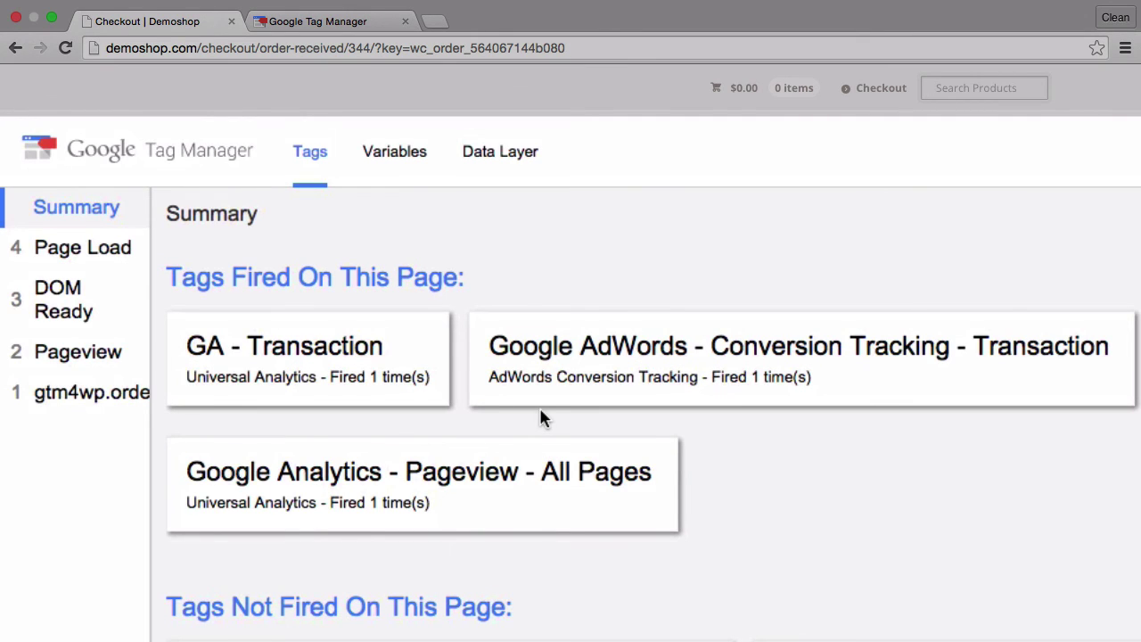
left_click(71, 398)
left_click(760, 378)
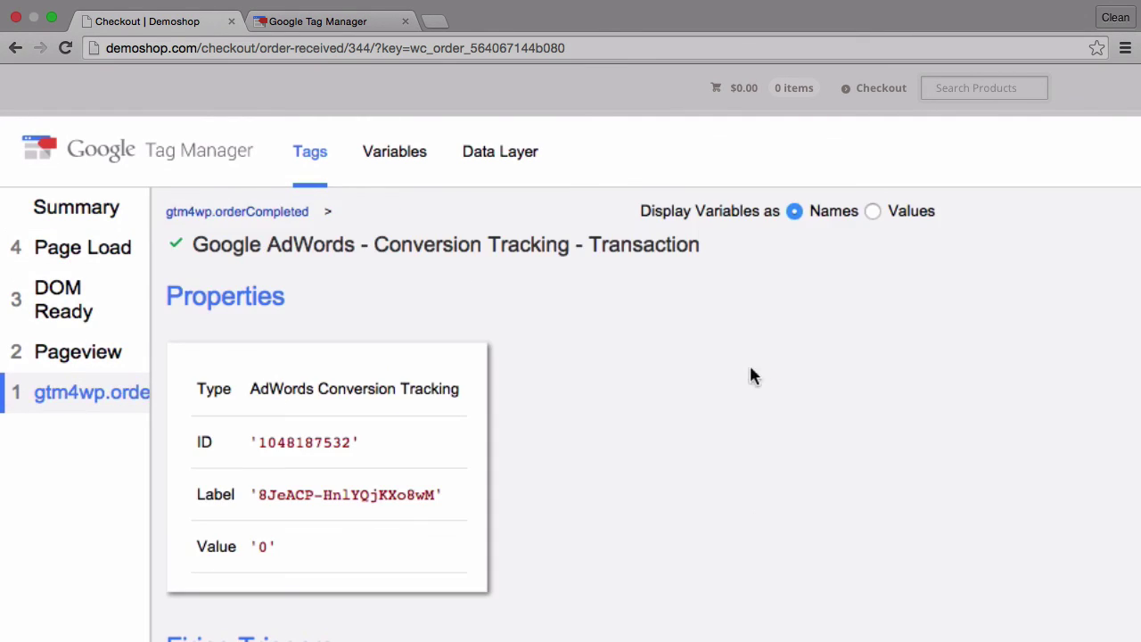
scroll(433, 433, "down", 1)
scroll(433, 433, "down", 4)
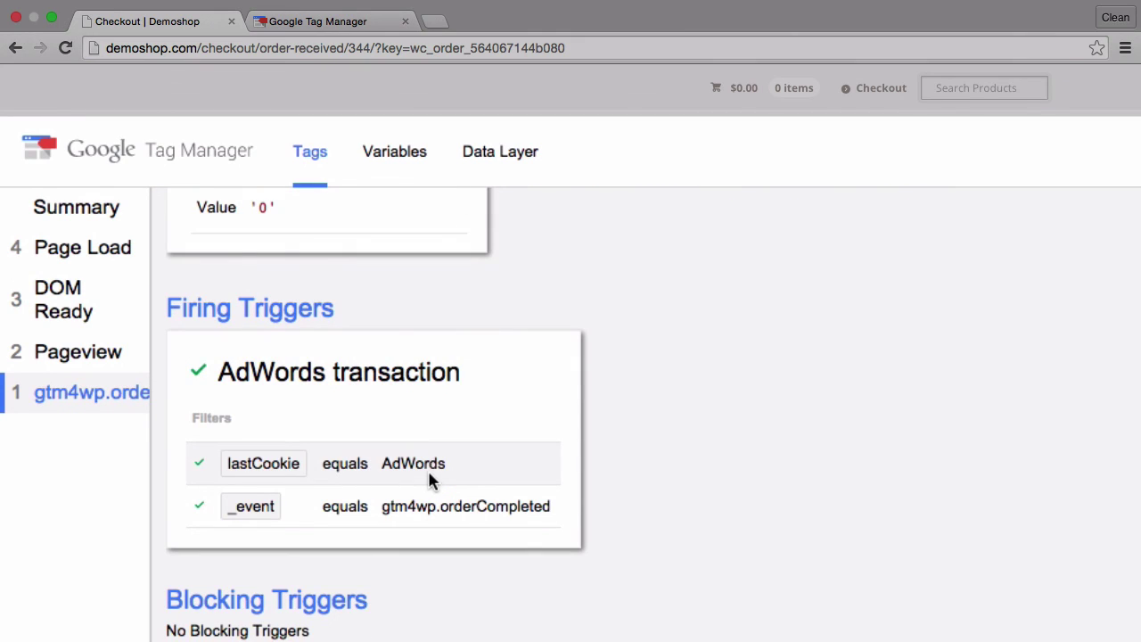
left_click(60, 394)
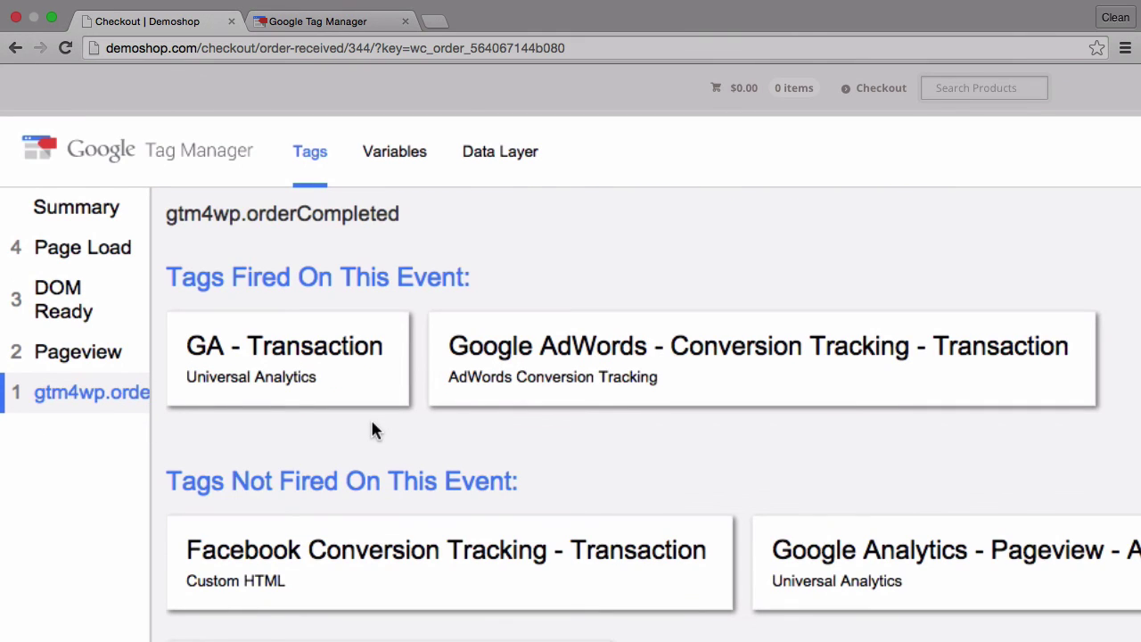